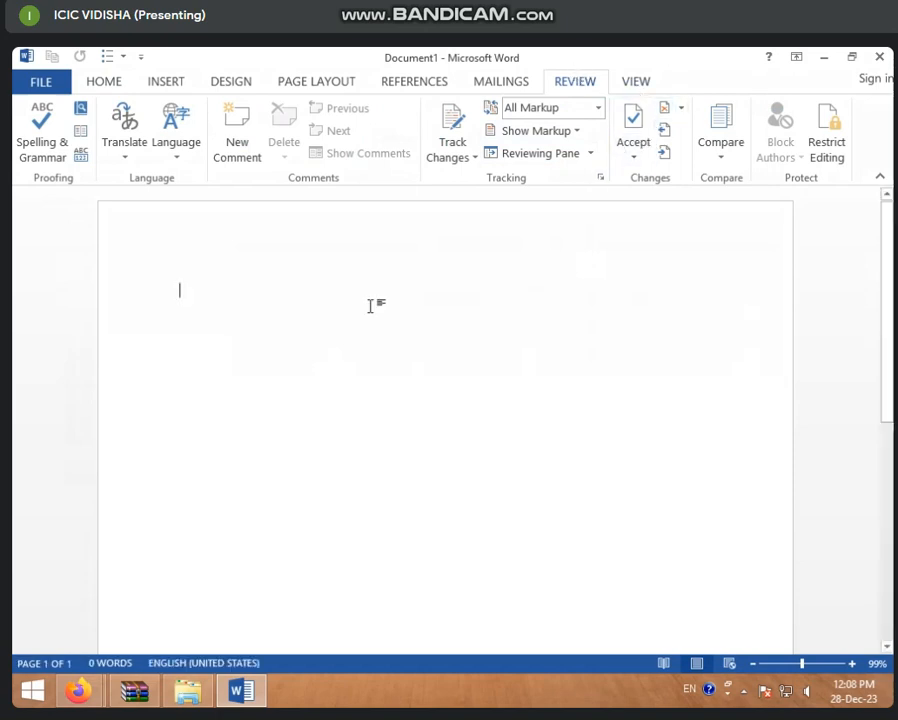
- Fill the blank document with sample paragraphs using the =RAND() function
left_click(681, 108)
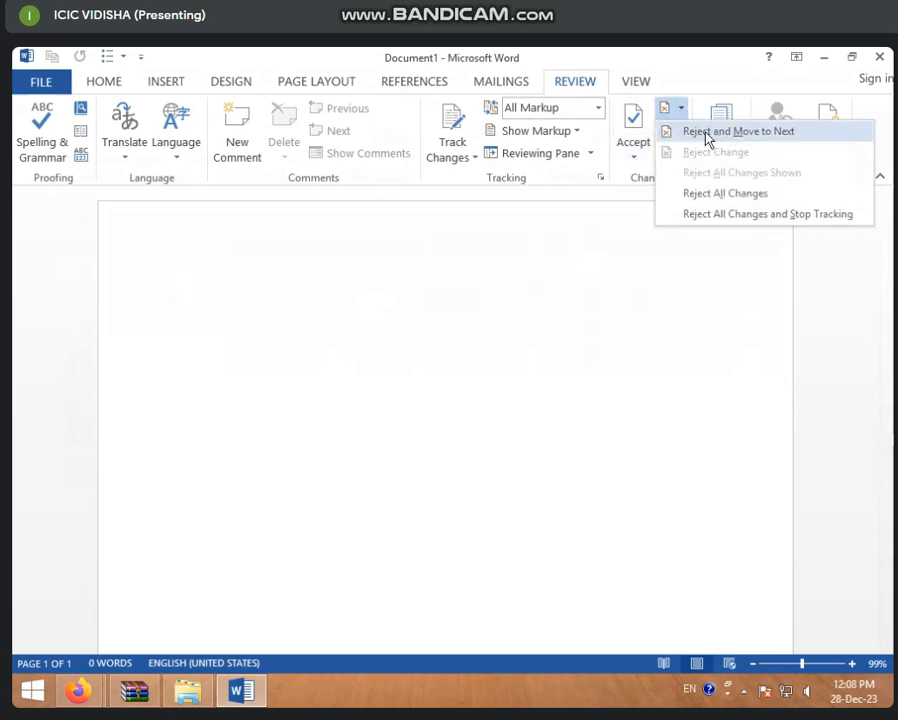
left_click(459, 316)
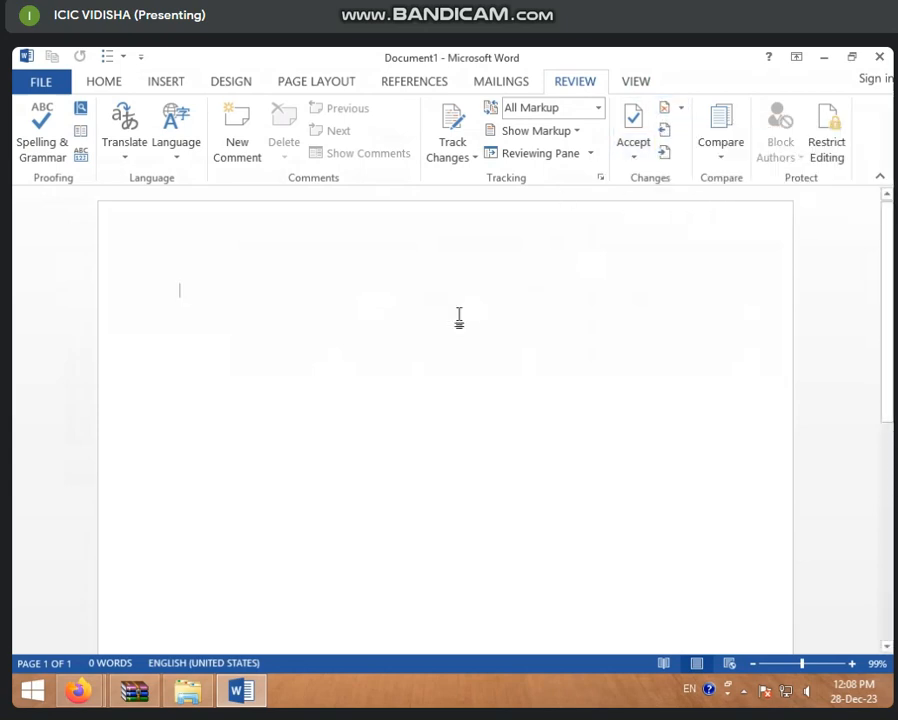
type("=RAND(")
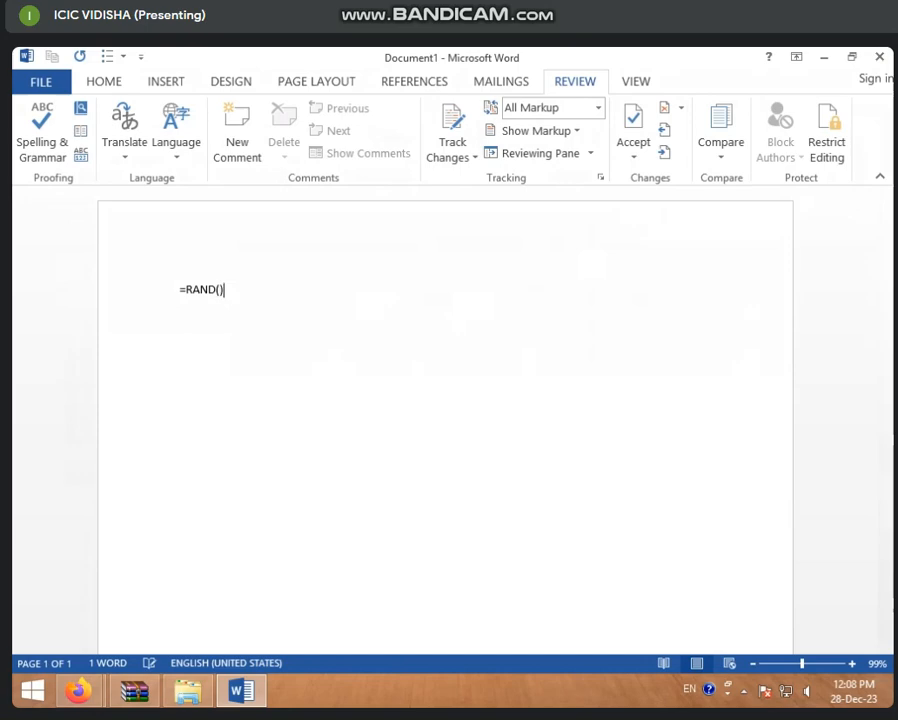
key("Return")
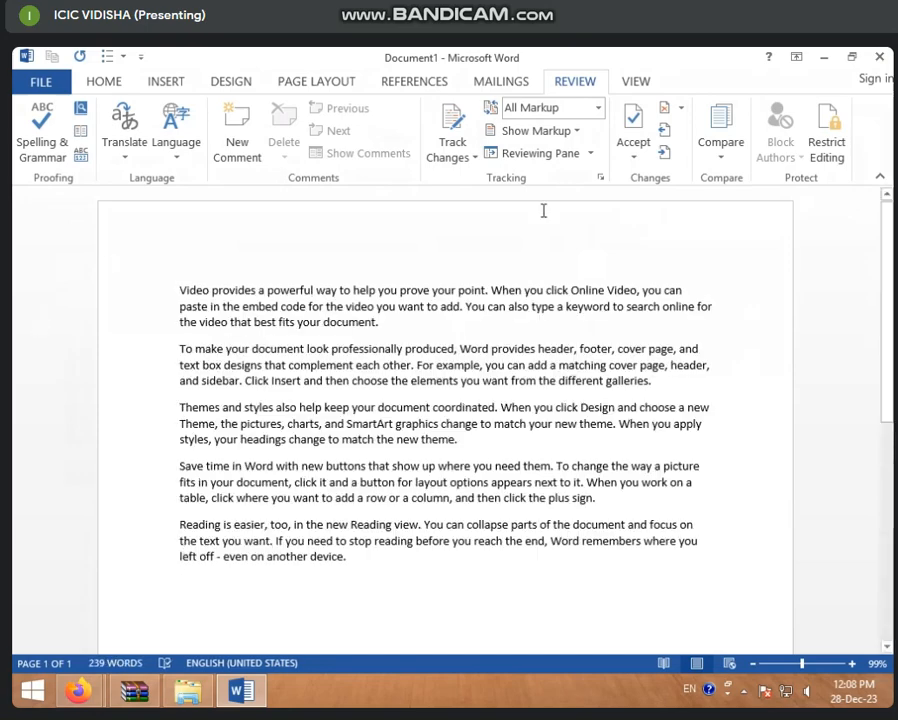
- Turn on Track Changes and add "HJFHFGGGFD" at the end of the first paragraph
left_click(474, 160)
left_click(452, 152)
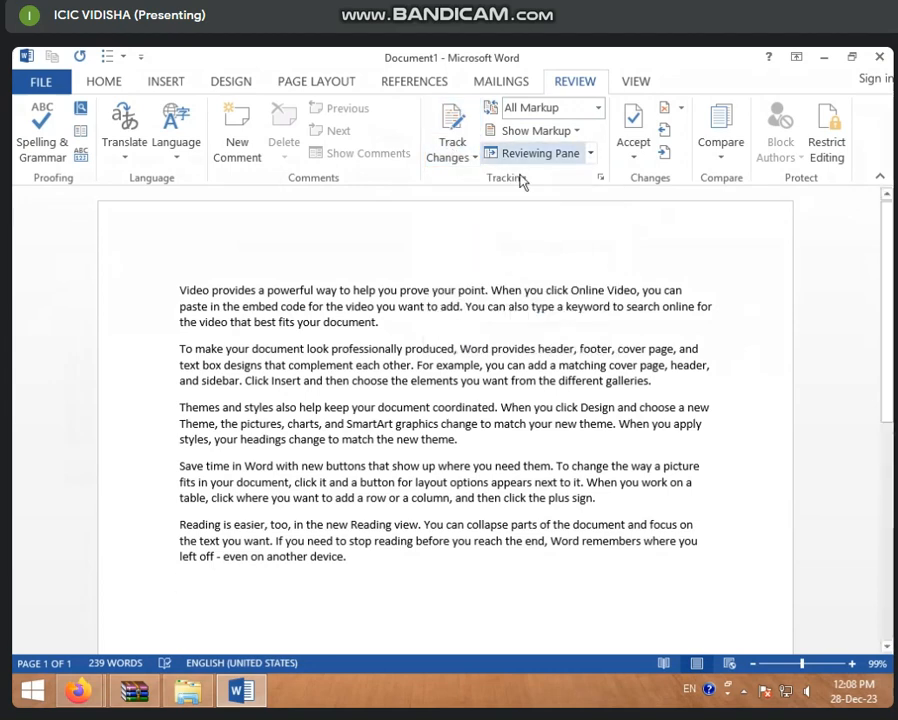
left_click(448, 135)
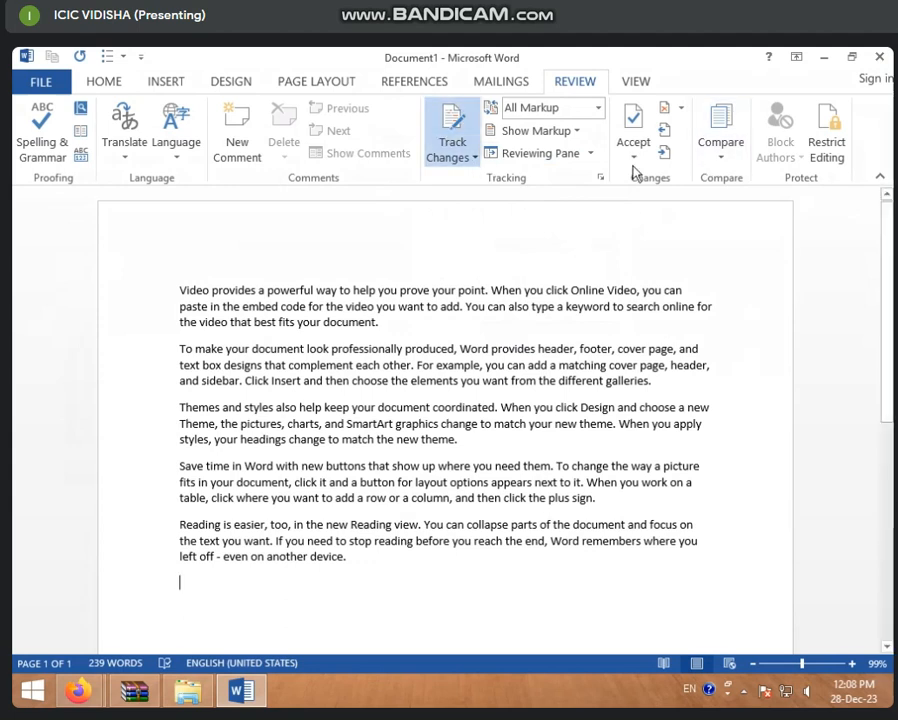
left_click(441, 328)
type("HJFHFGGGFD")
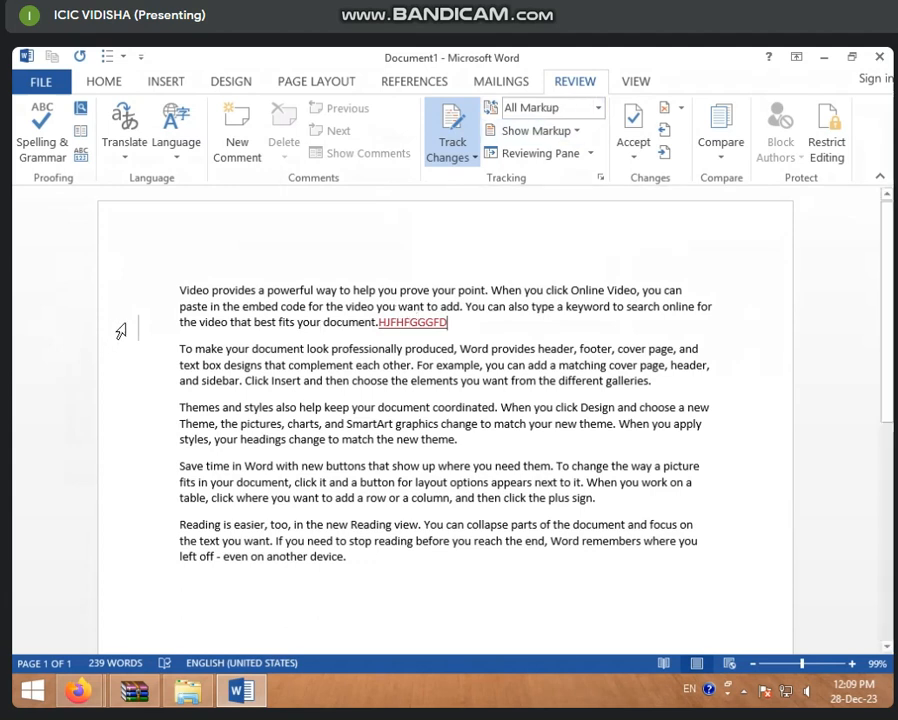
- View the tracked insertion in Simple Markup and return the display to All Markup
left_click(598, 107)
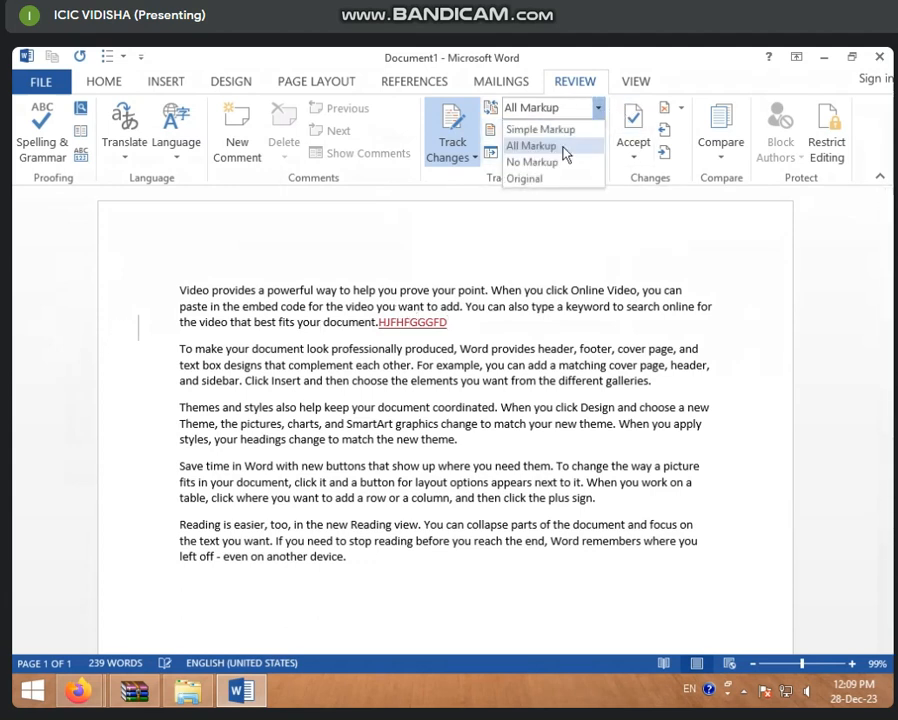
left_click(532, 132)
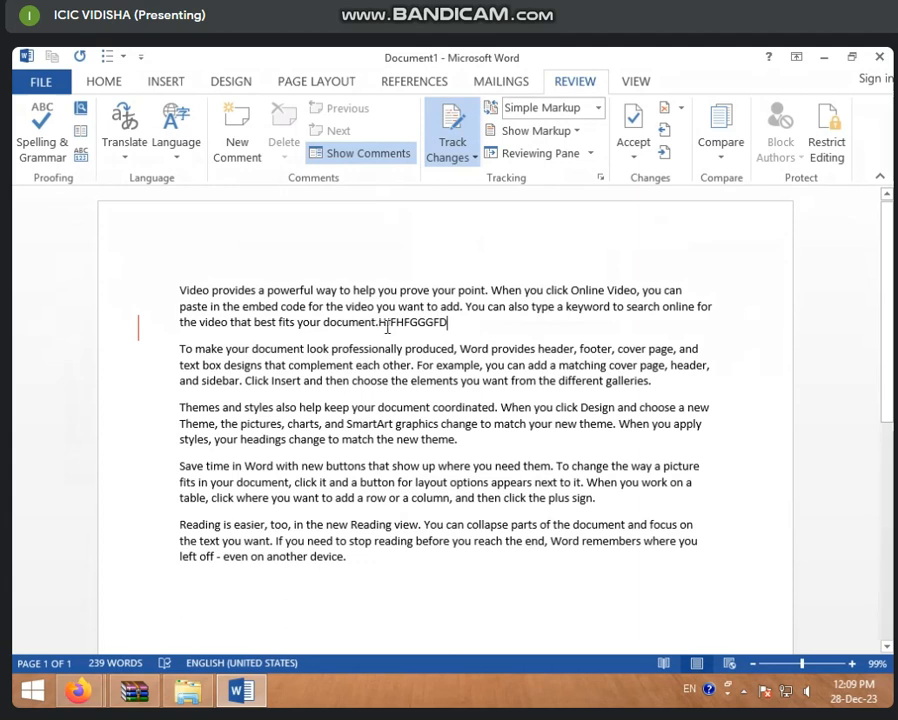
left_click(598, 107)
left_click(530, 146)
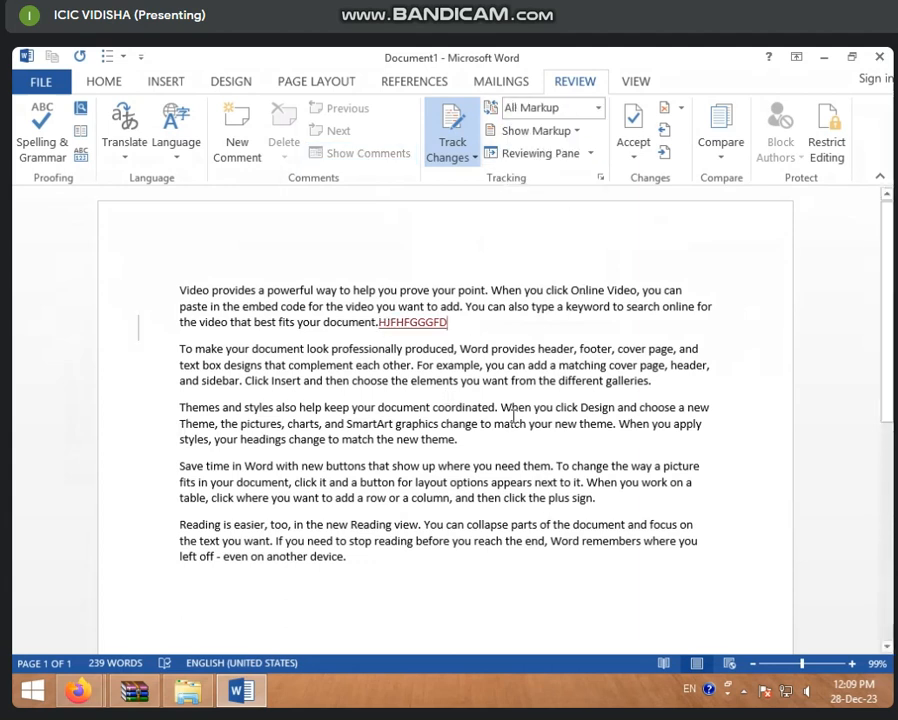
- Add "FDGGHFSZDFSDRDSGF" at the end of the third paragraph and delete "look professionally produced, Word provides header, footer," from the second paragraph
type("FDGGHF")
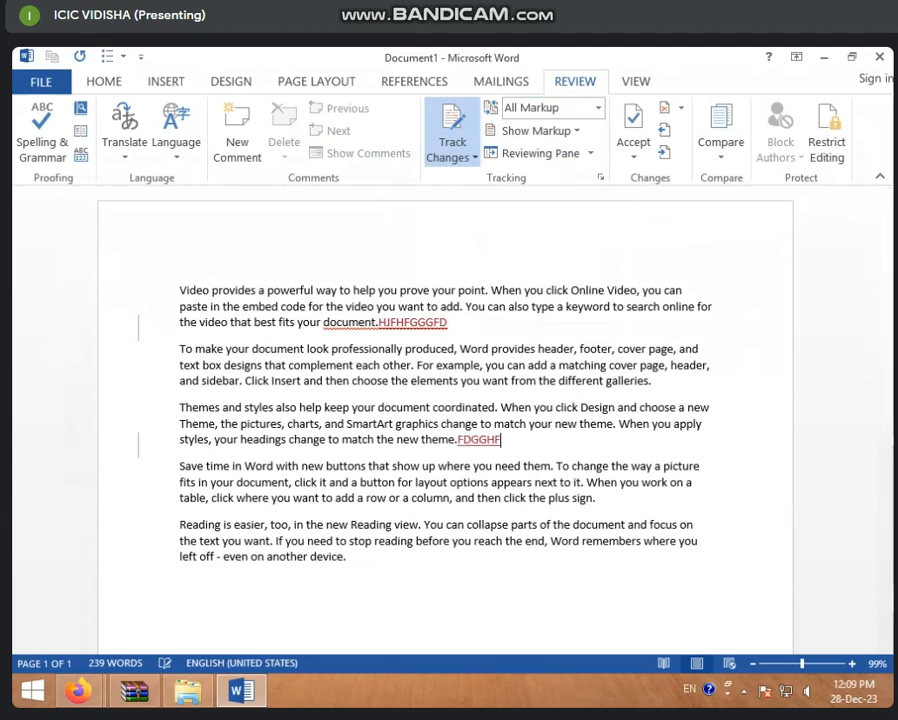
type("SZDFSDRDSGF")
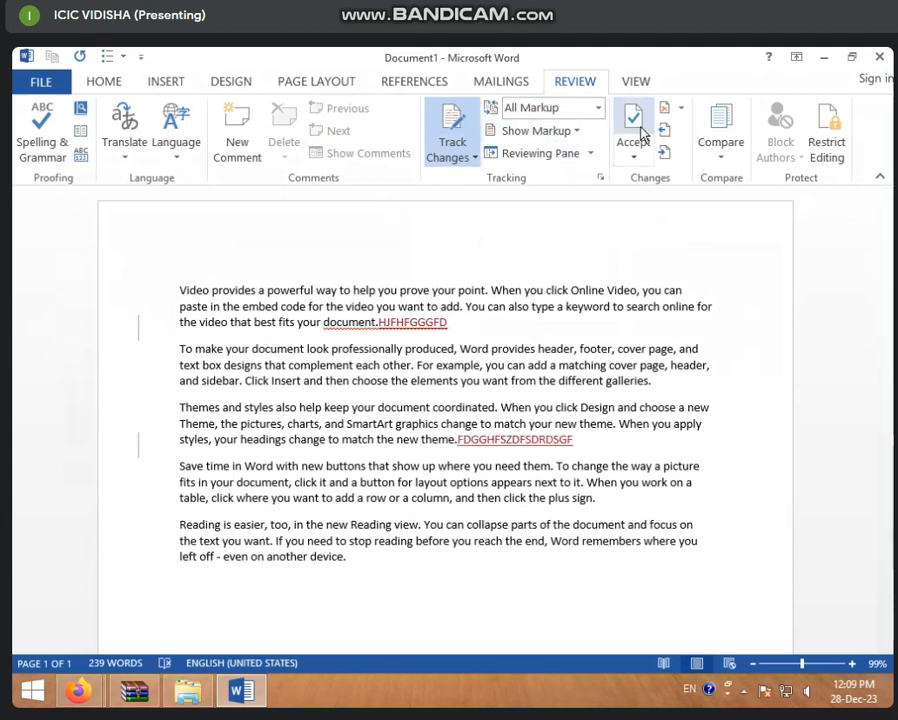
left_click(637, 160)
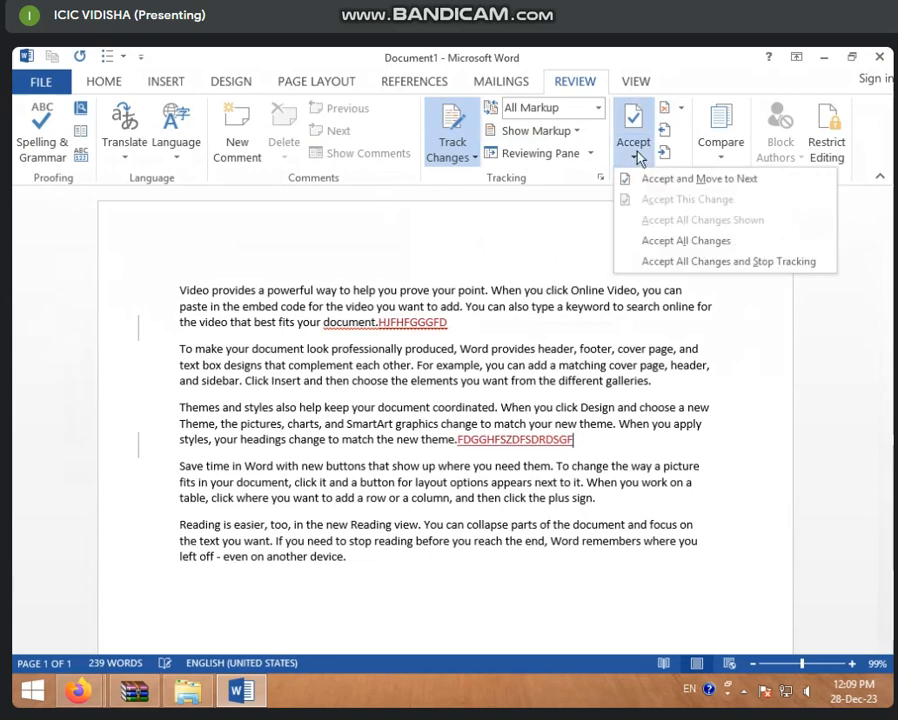
left_click(681, 110)
left_click(681, 110)
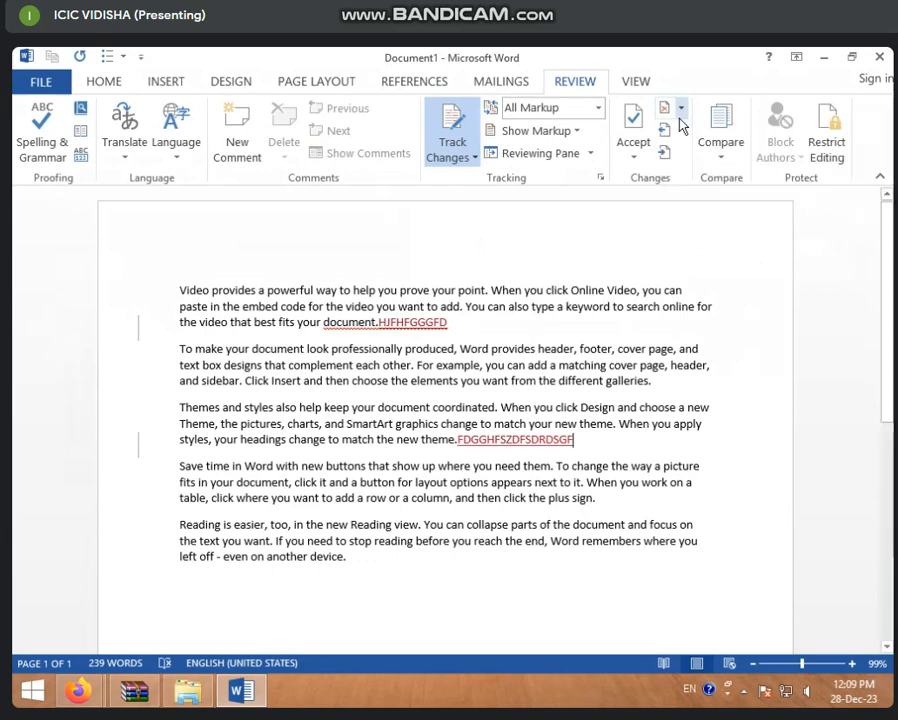
left_click_drag(330, 346, 617, 350)
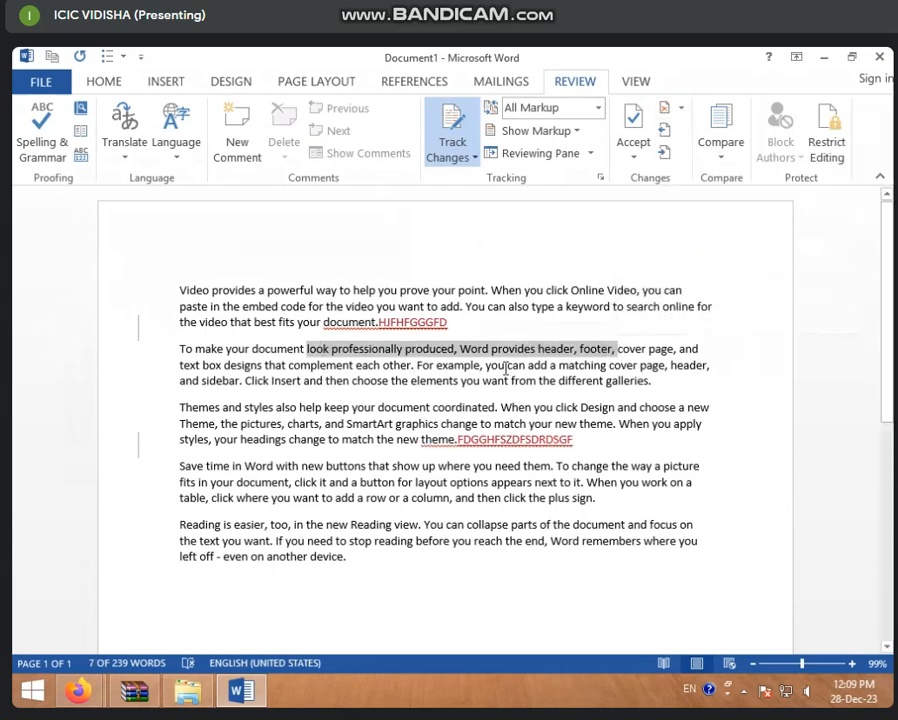
key("Delete")
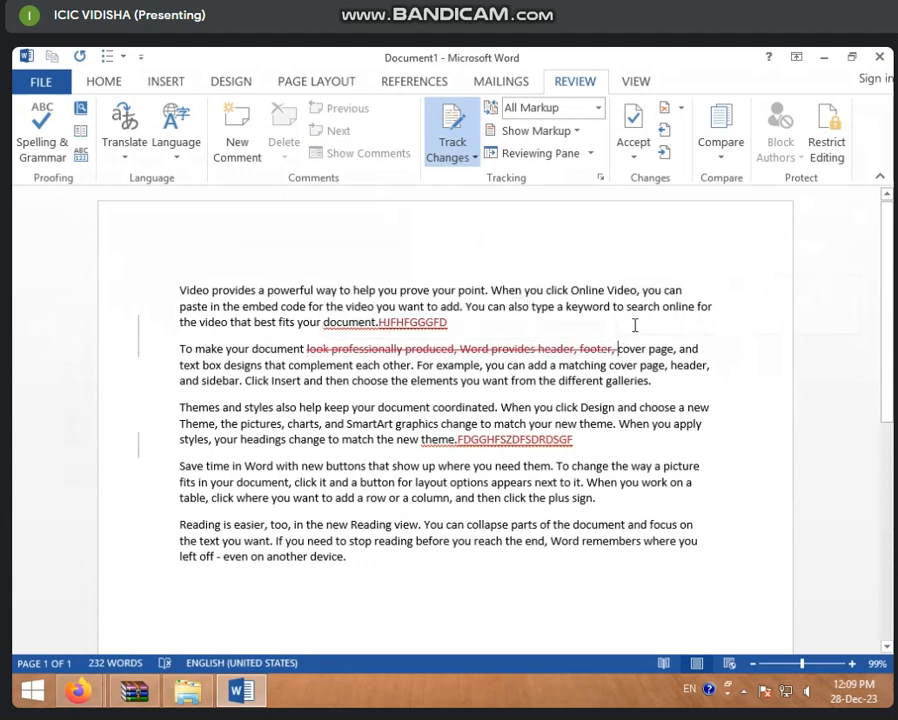
left_click(682, 106)
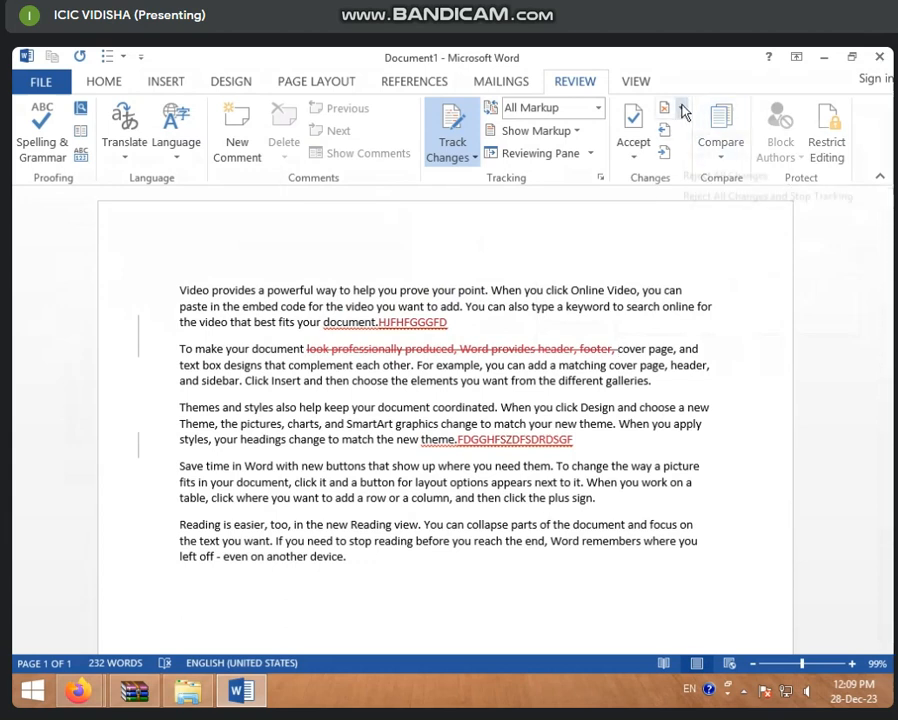
left_click(632, 150)
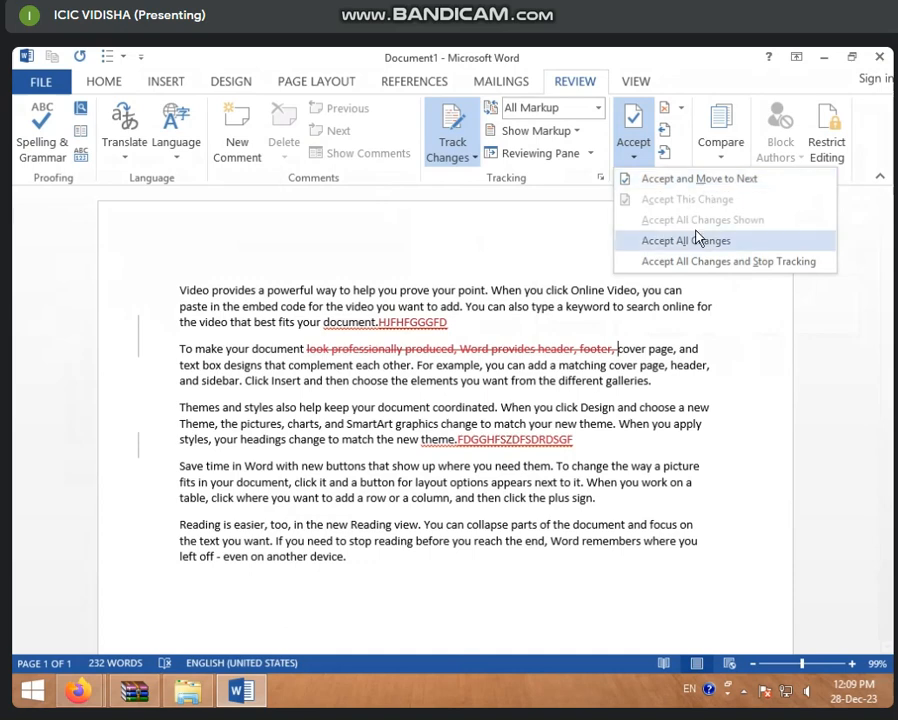
left_click(679, 108)
left_click(680, 108)
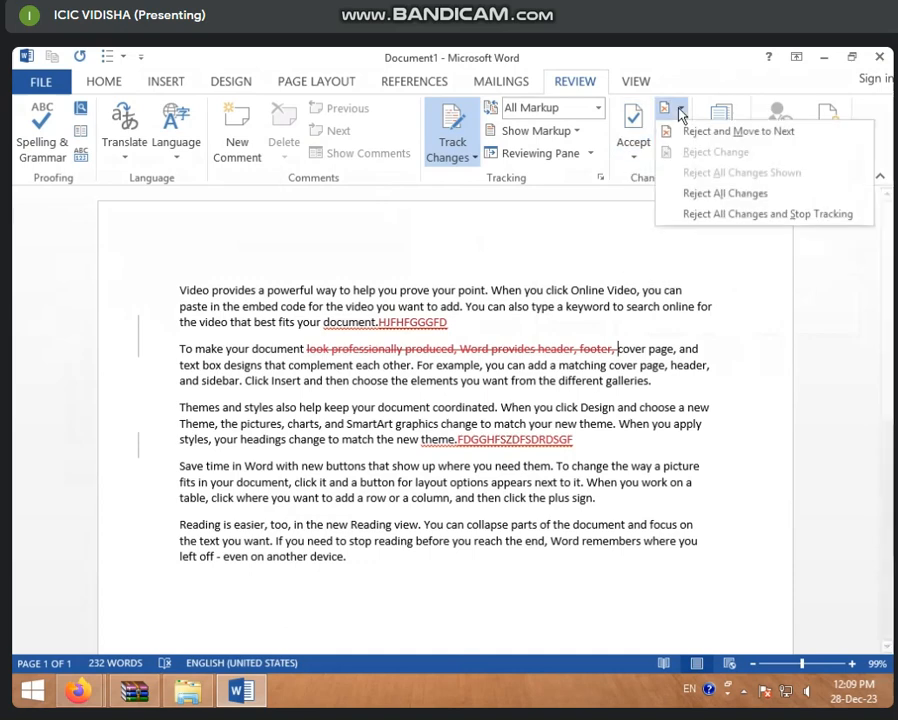
left_click(629, 160)
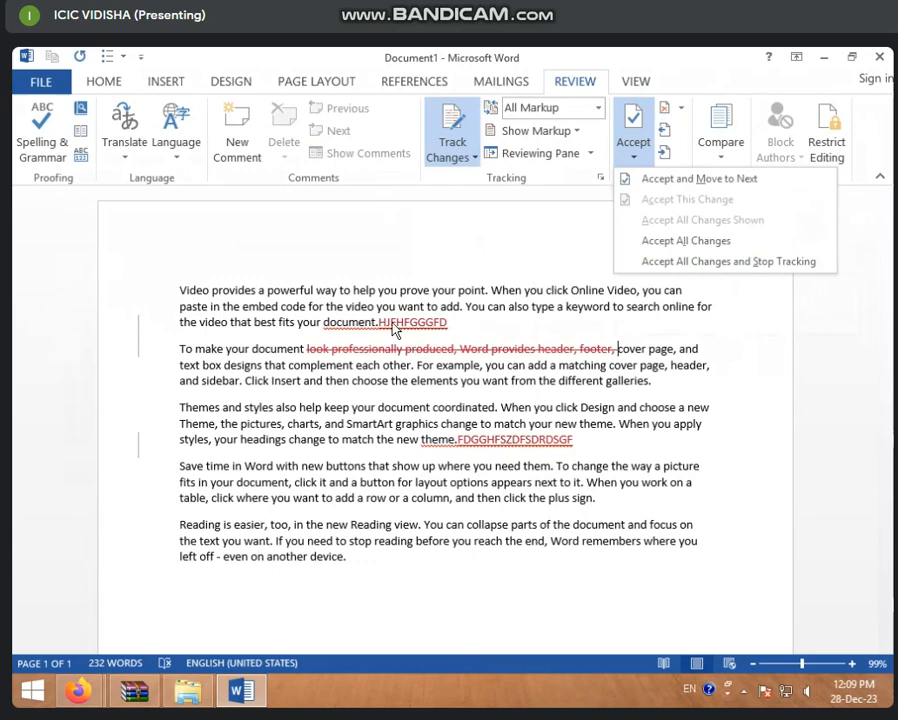
left_click(684, 110)
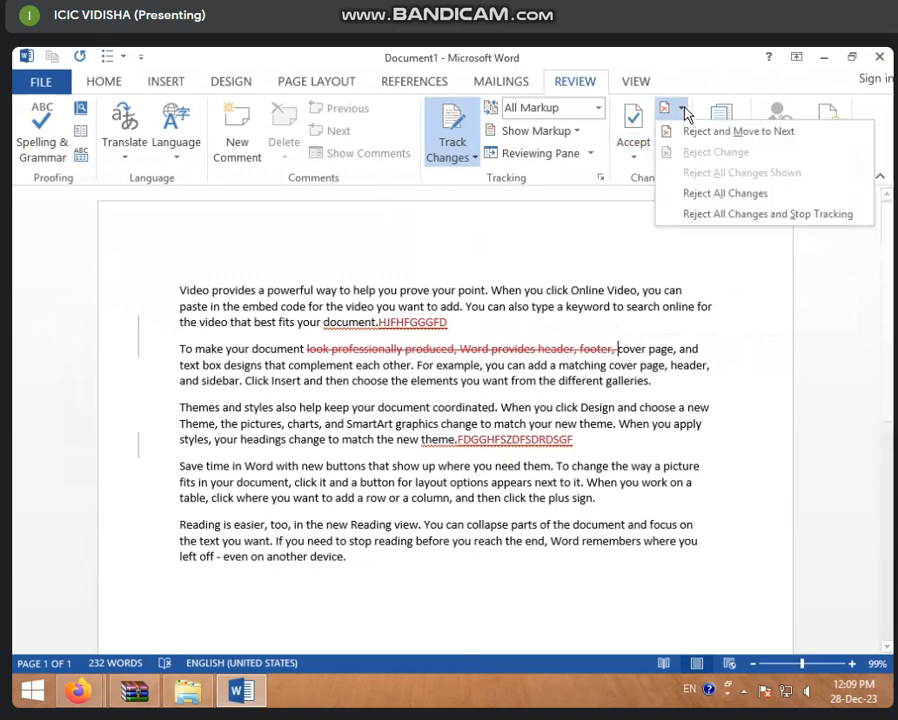
left_click(559, 277)
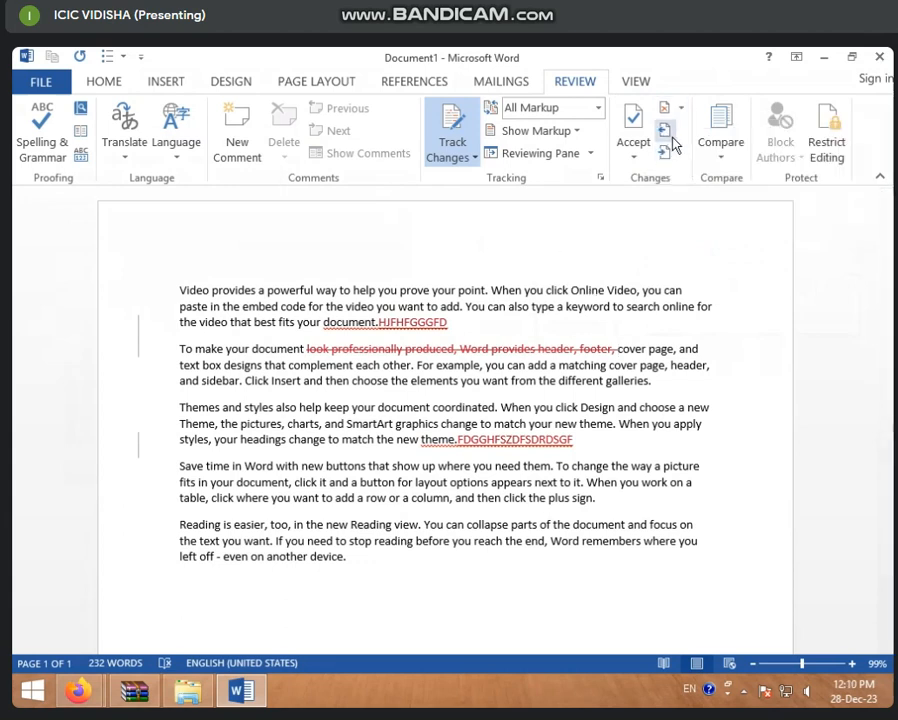
- Move back and forth through the tracked changes, stopping at the insertion that ends the first paragraph
left_click(665, 132)
left_click(668, 134)
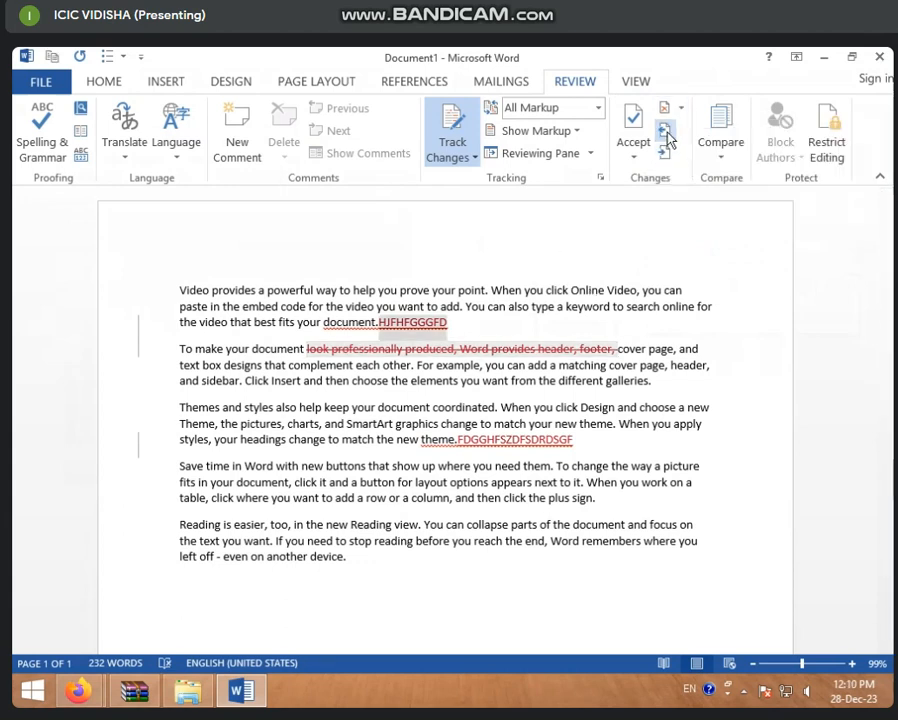
left_click(666, 155)
left_click(667, 157)
left_click(667, 157)
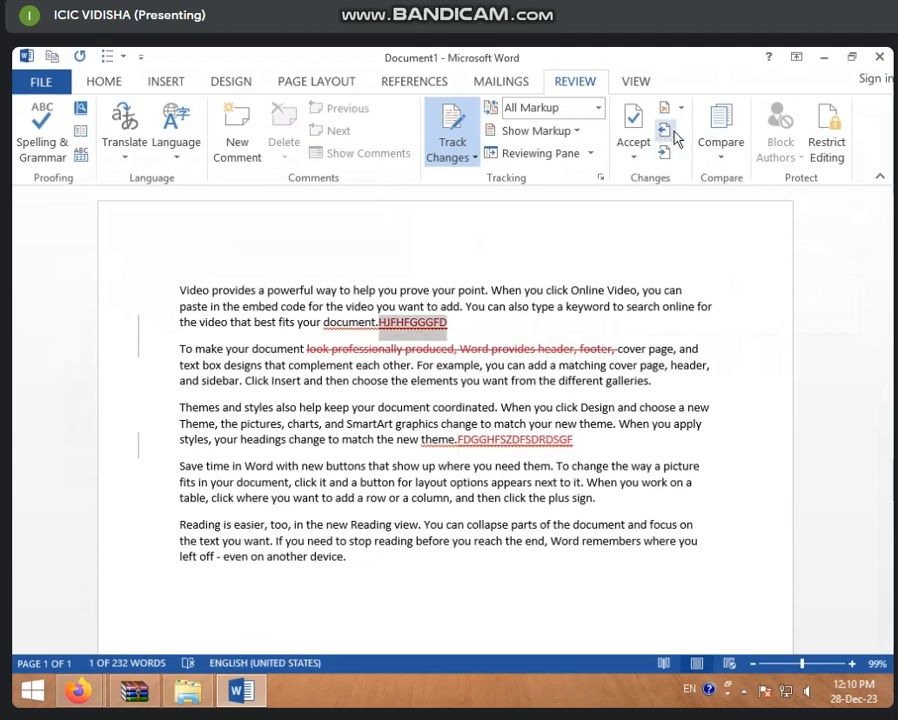
- Reject the tracked insertion in the first paragraph and the tracked deletion in the second, moving to the following change each time
left_click(681, 108)
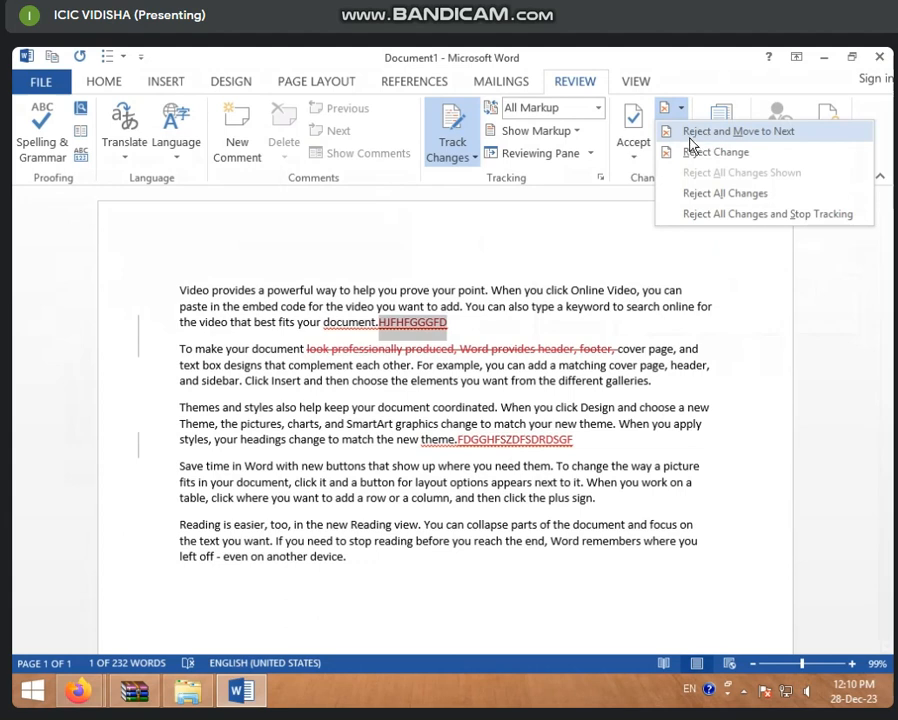
left_click(770, 141)
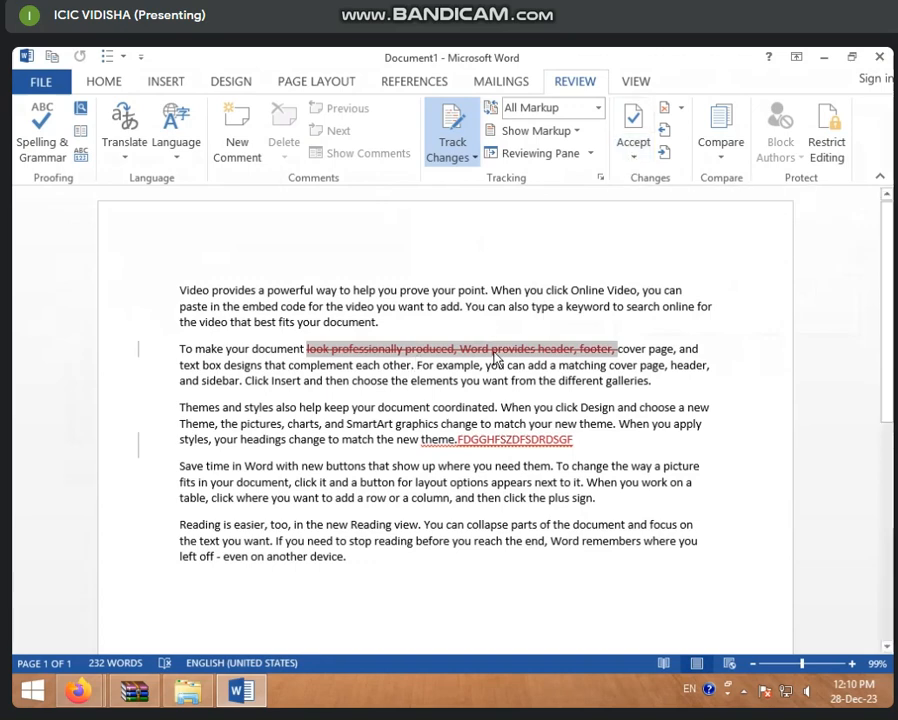
left_click(681, 108)
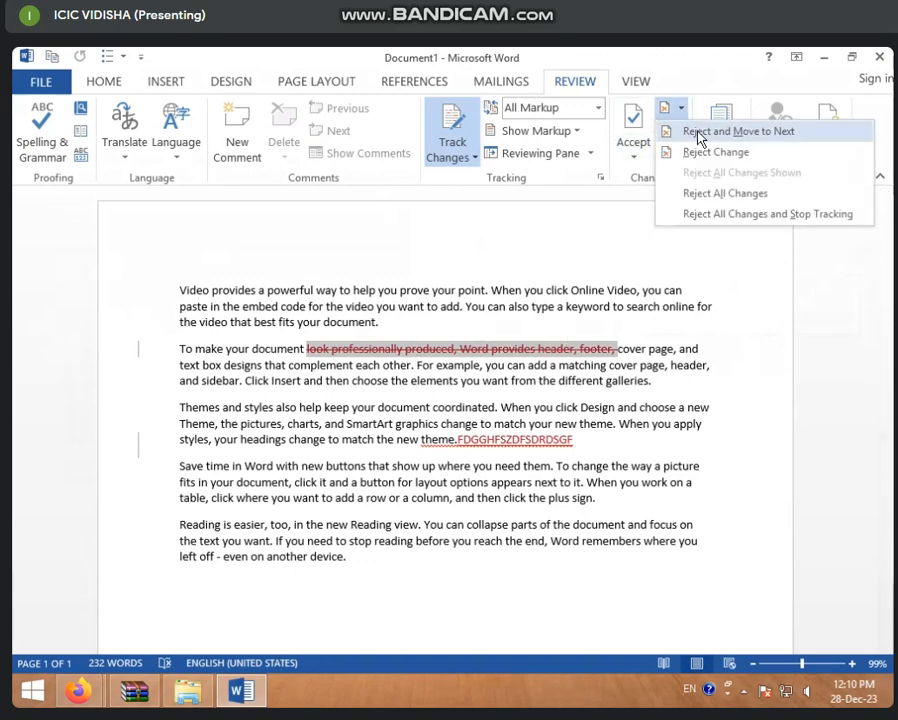
left_click(699, 132)
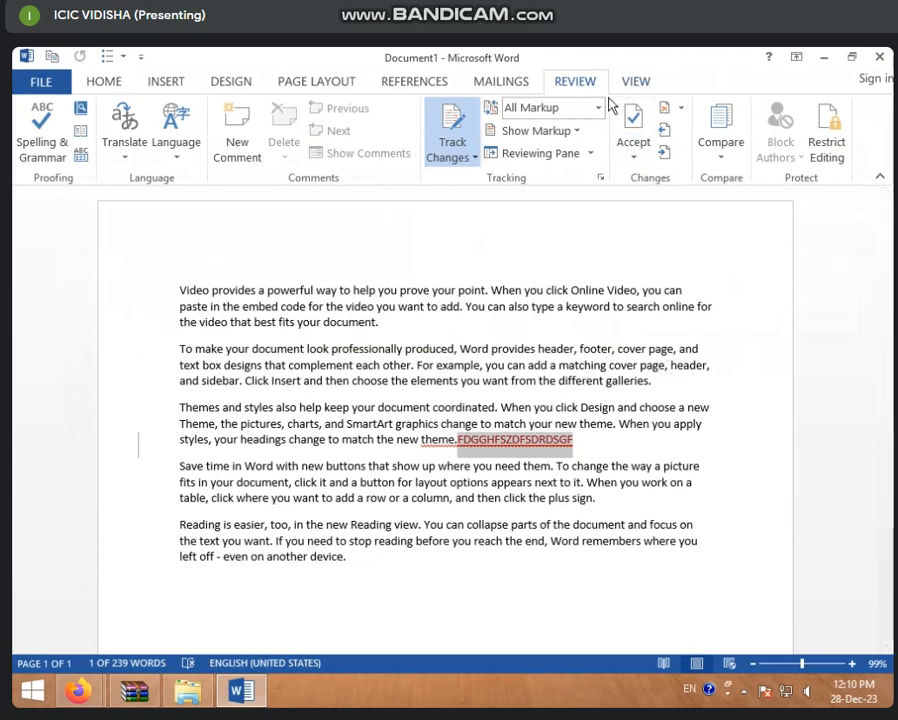
- Accept all remaining tracked changes and stop tracking
left_click(635, 150)
left_click(694, 261)
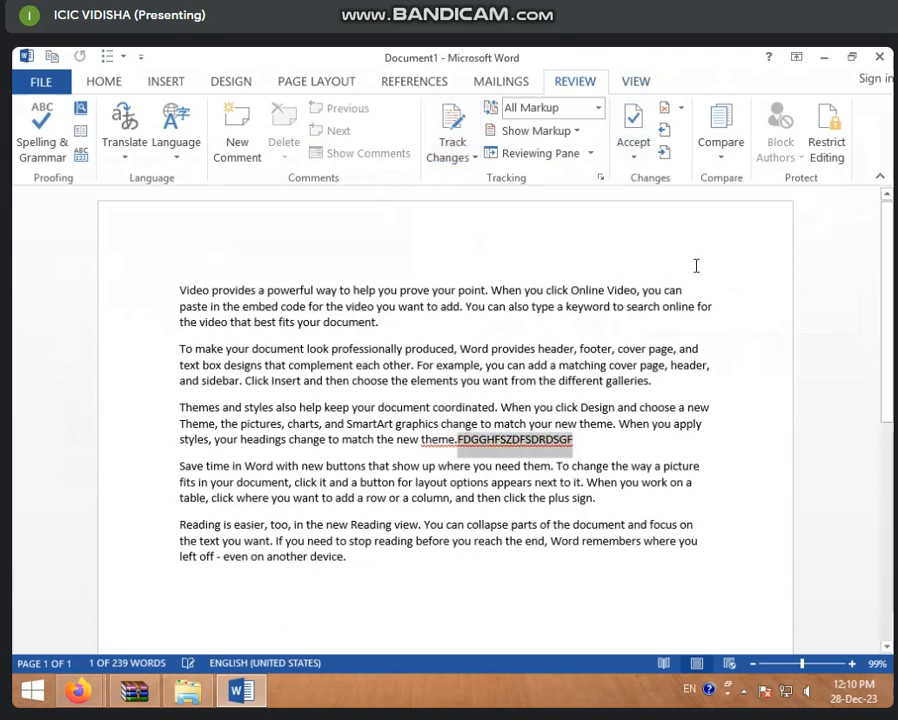
- Start a legal blackline comparison of two document versions with BOOKMARK.docx as the original document
left_click(729, 165)
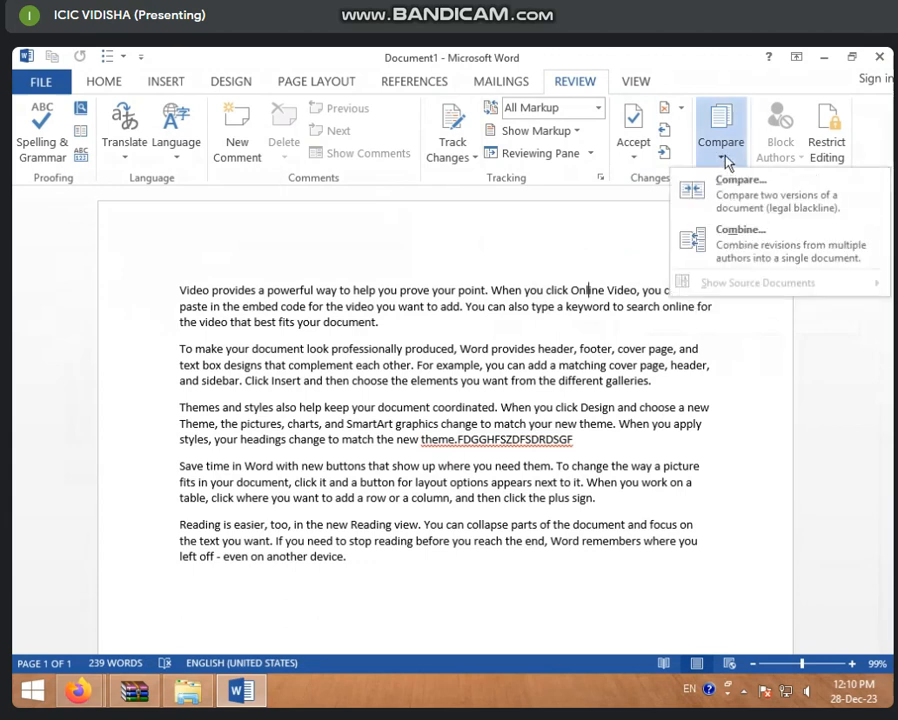
left_click(716, 216)
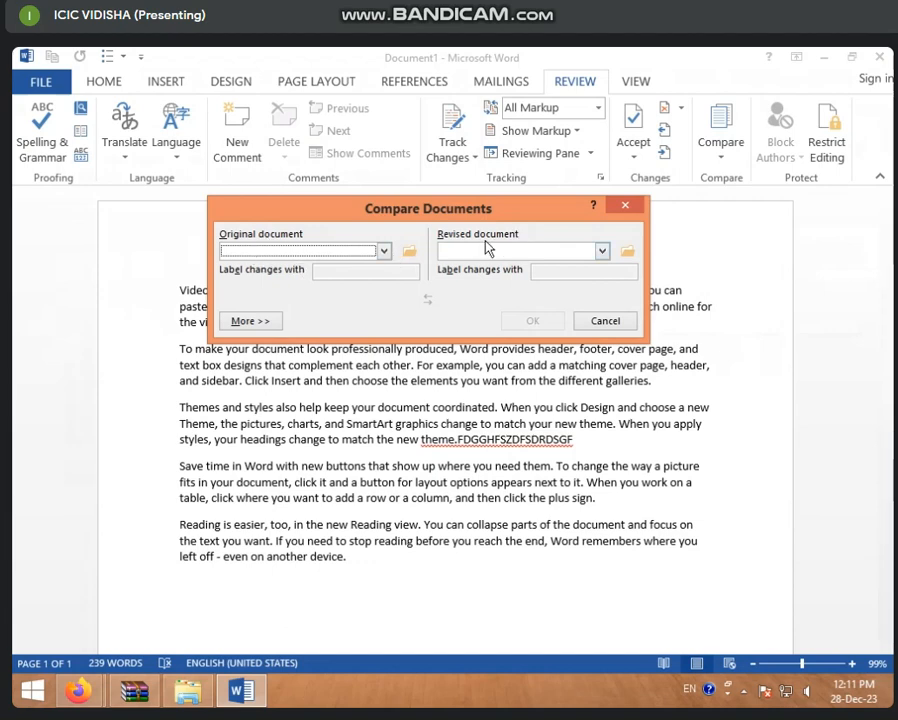
left_click(383, 251)
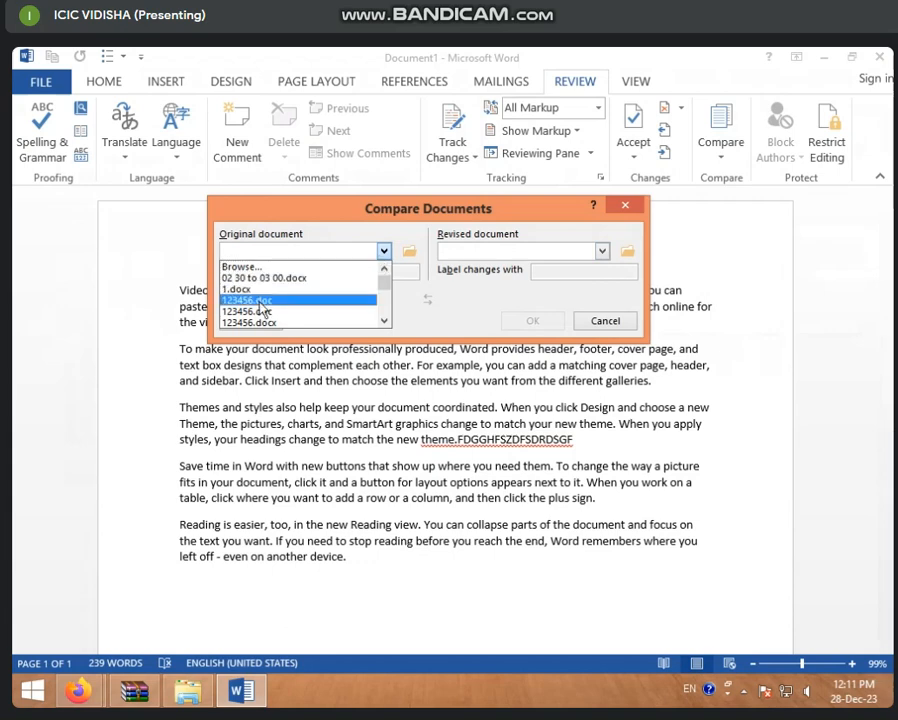
scroll(260, 305, "down", 3)
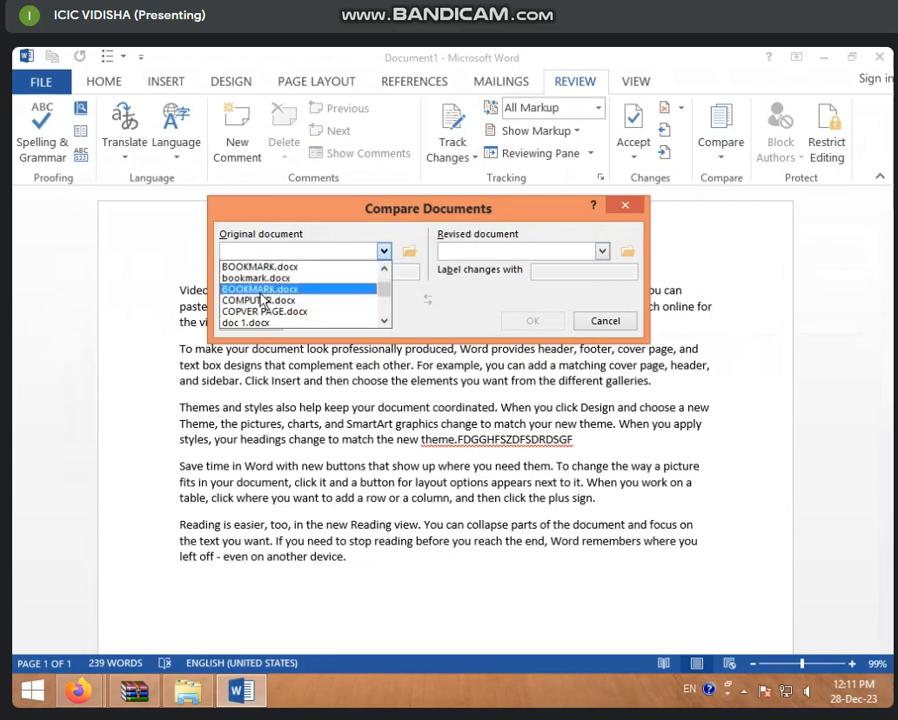
left_click(262, 290)
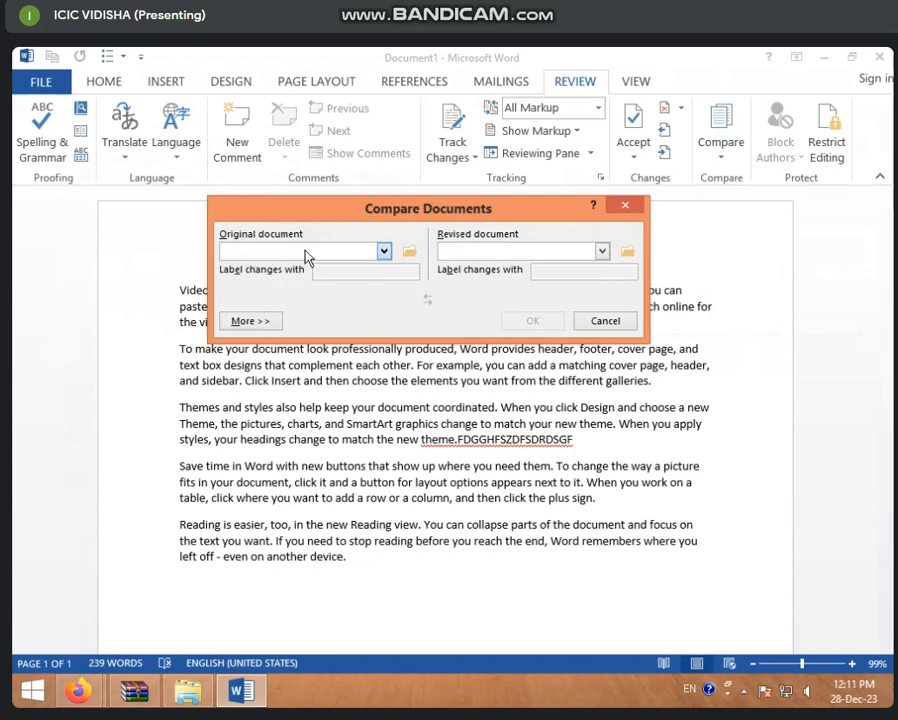
- Set bookmark.docx from D:\12 TO 12 30 MS WORD as the revised document and run the comparison
left_click(603, 251)
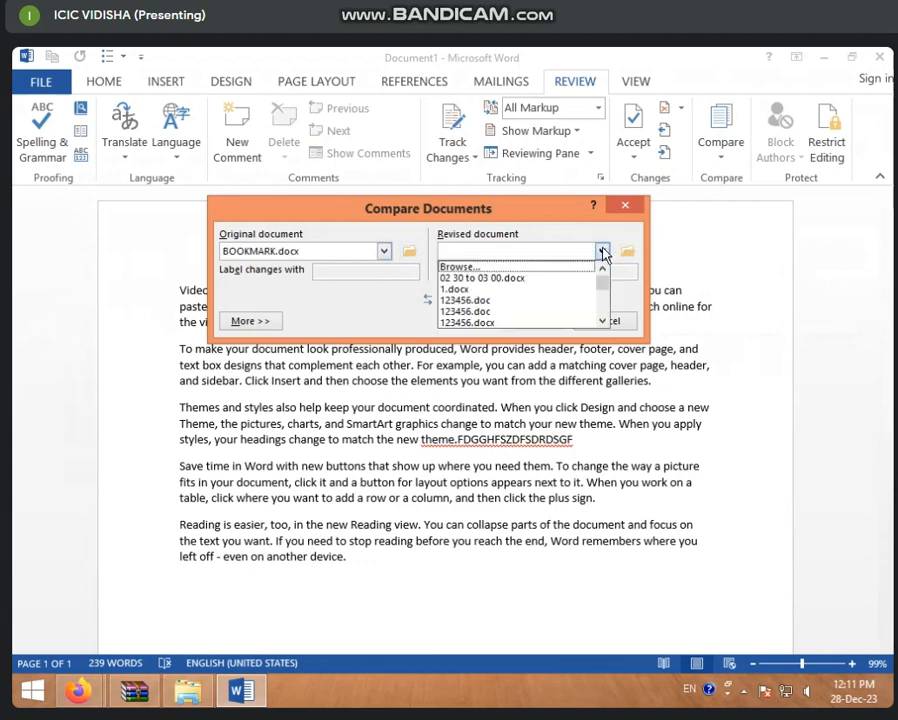
scroll(510, 312, "down", 3)
scroll(510, 318, "up", 1)
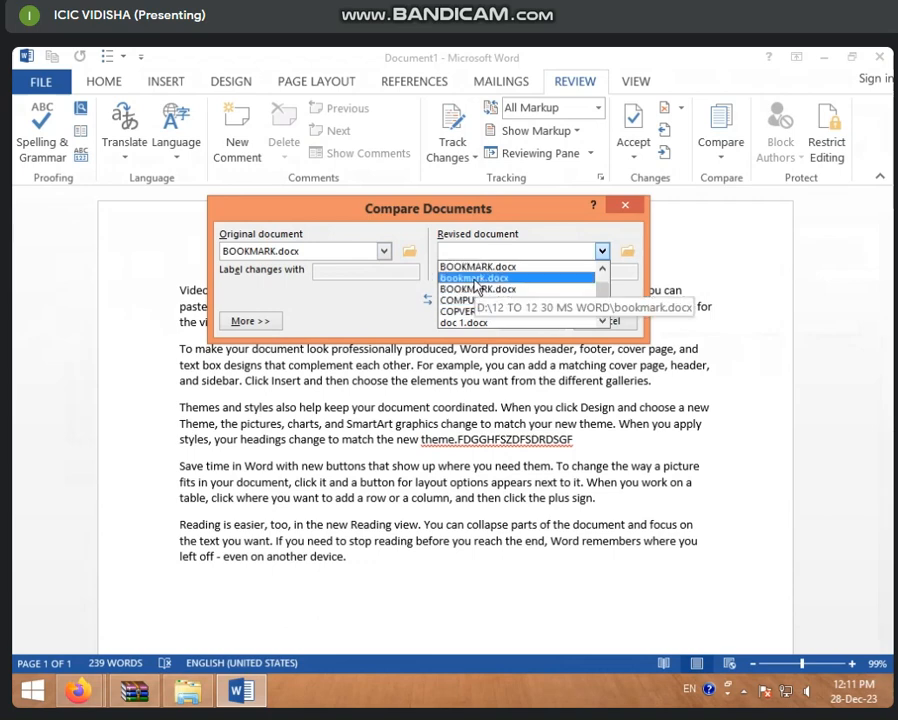
left_click(476, 277)
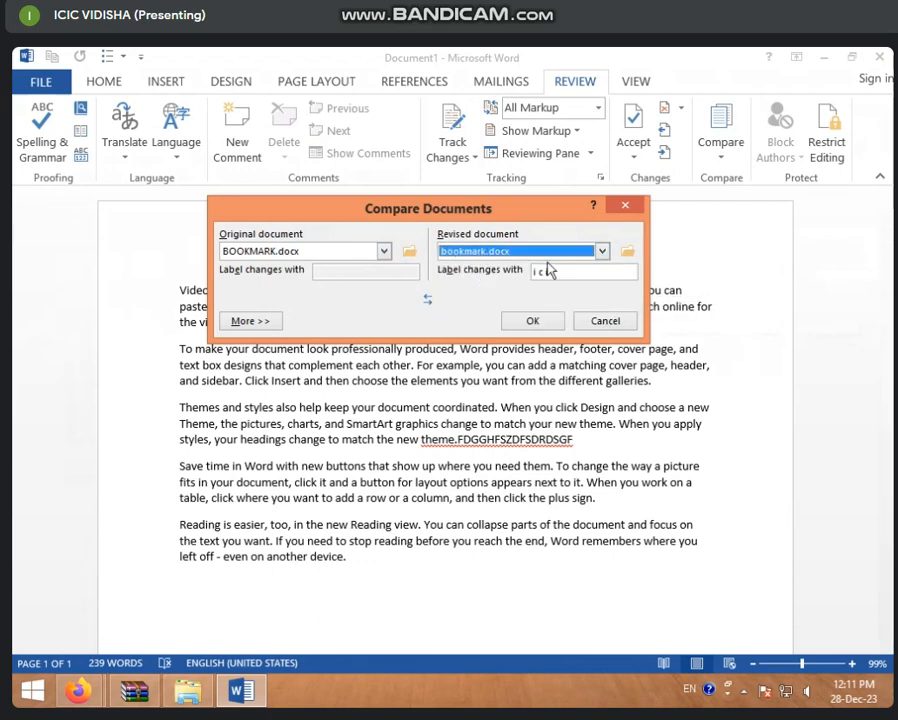
left_click(538, 321)
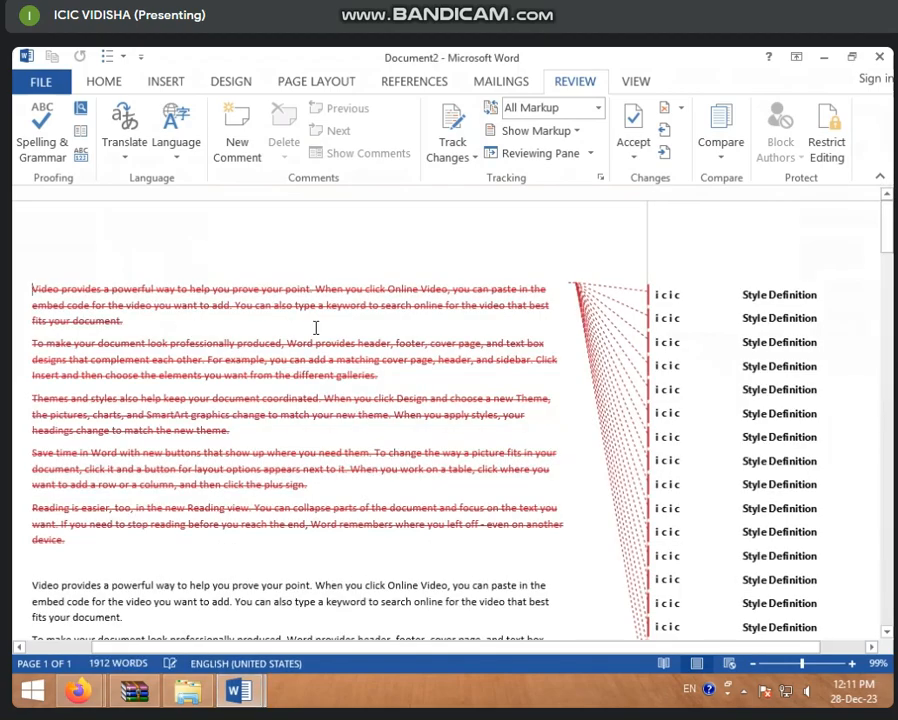
- Examine the comparison result across its pages, checking the struck-through paragraphs and the style definition changes listed beside them
scroll(363, 428, "down", 9)
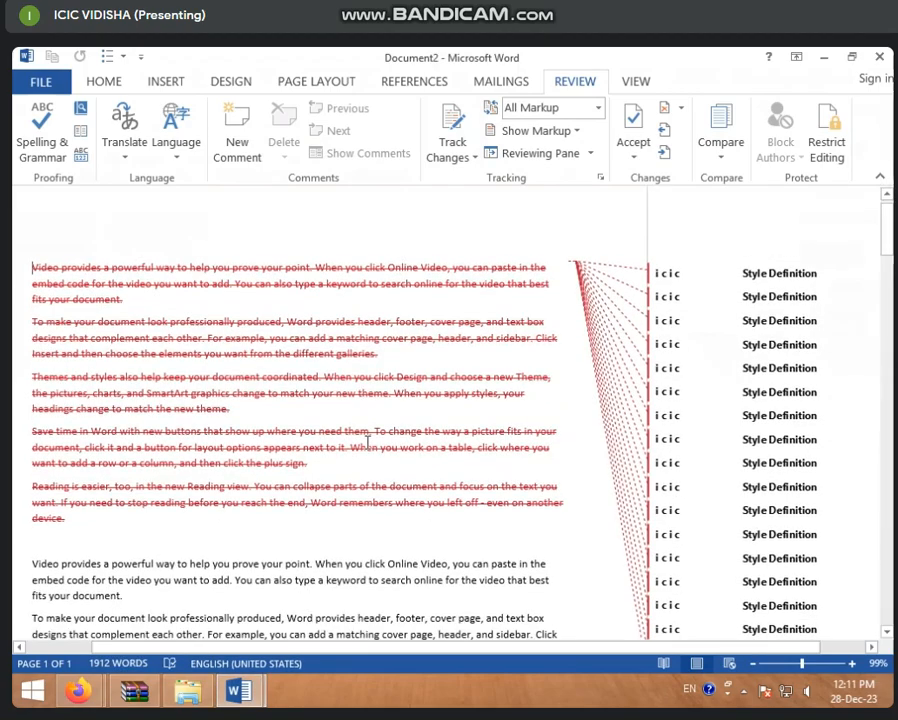
scroll(368, 504, "up", 4)
scroll(368, 504, "up", 4)
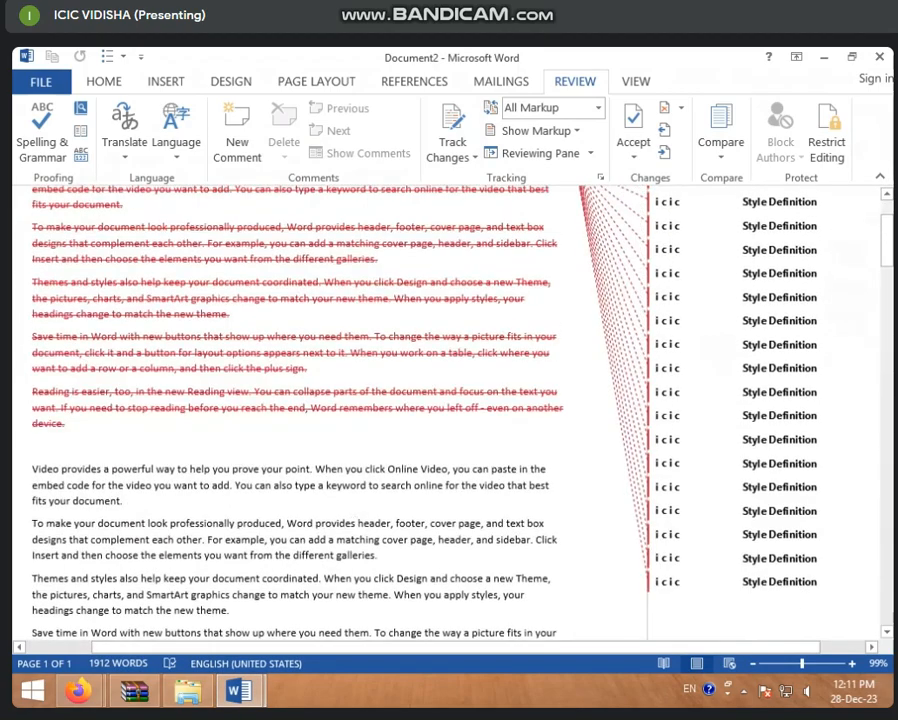
scroll(30, 490, "down", 8)
scroll(140, 545, "down", 20)
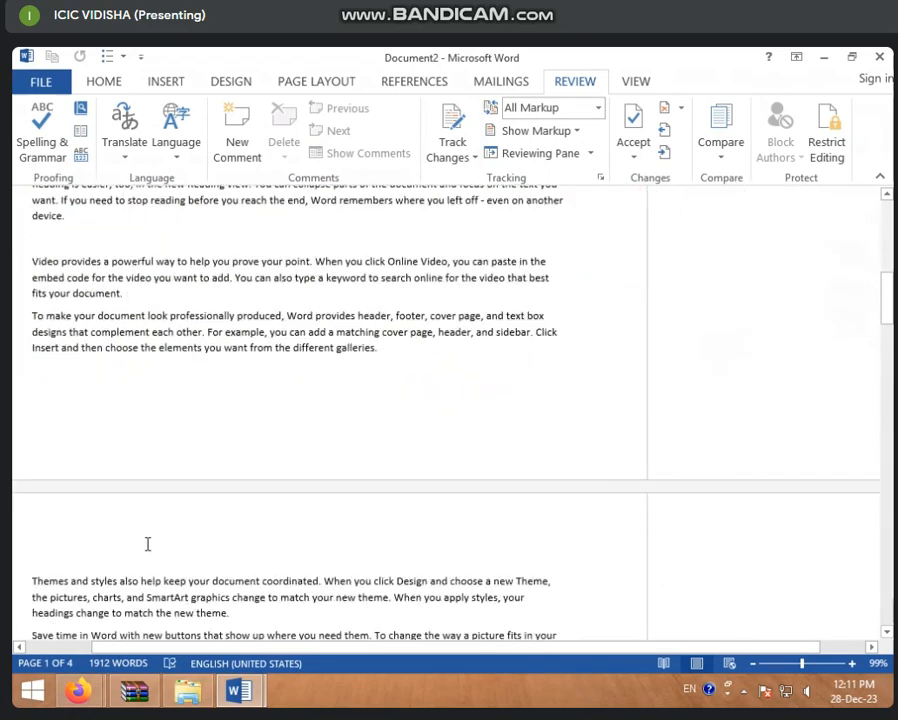
scroll(143, 560, "down", 15)
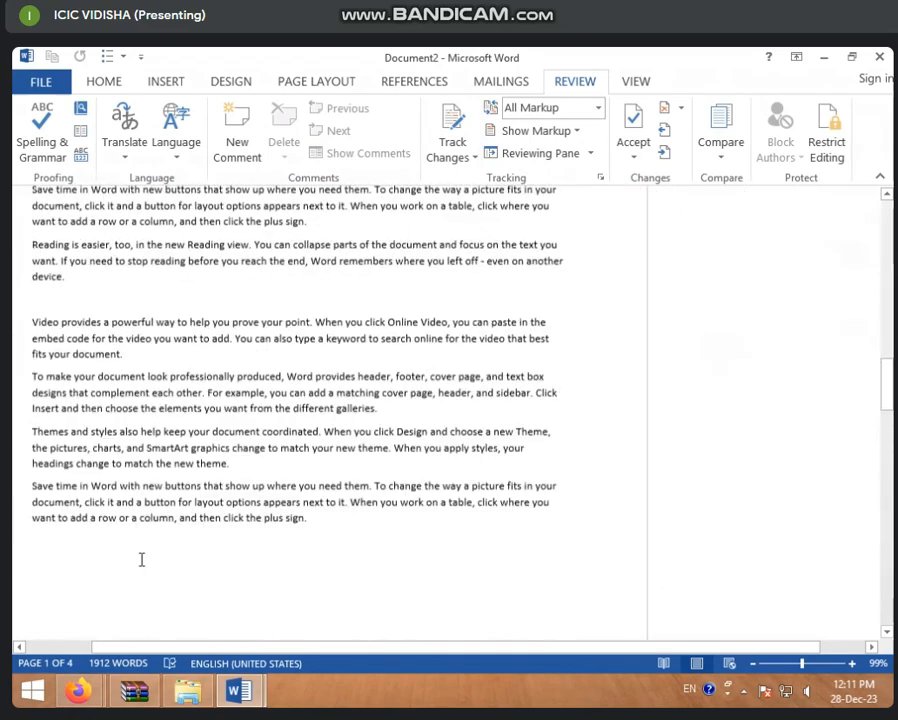
scroll(143, 560, "up", 8)
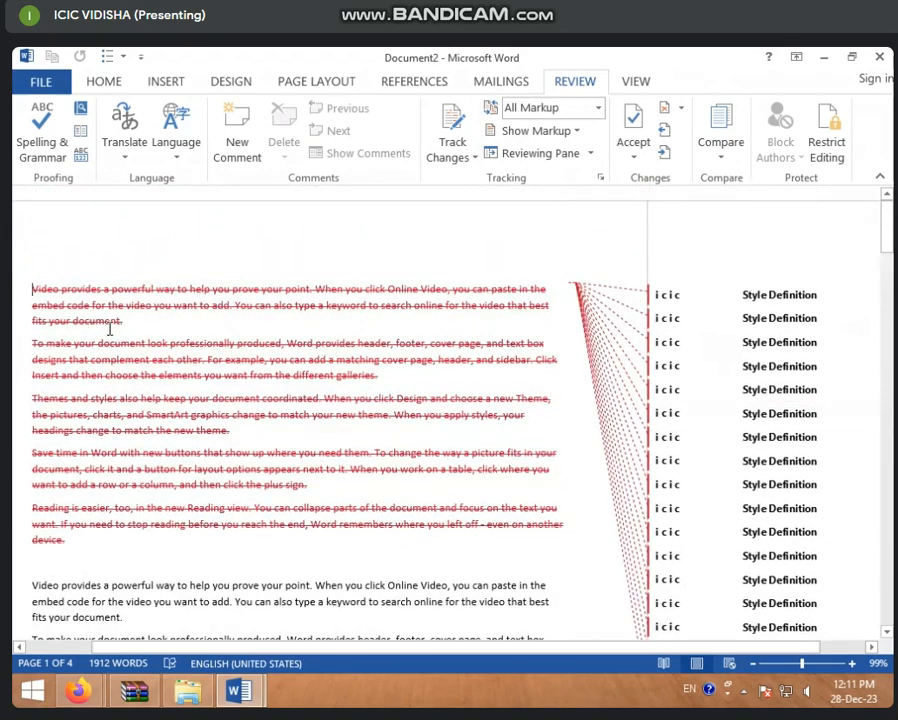
mouse_move(110, 330)
left_click(651, 291)
scroll(762, 392, "down", 5)
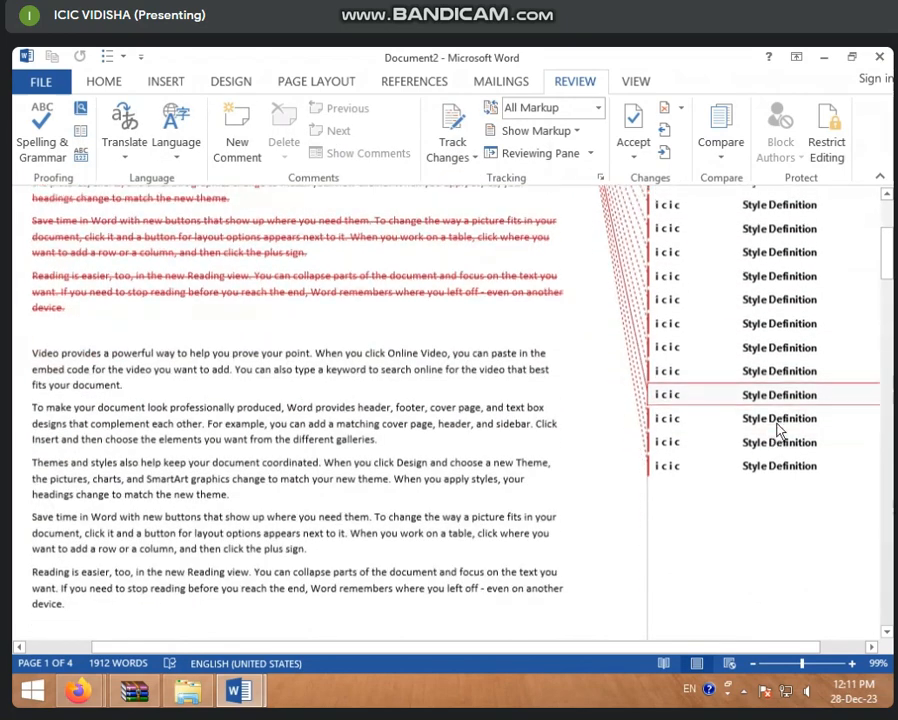
scroll(778, 430, "down", 2)
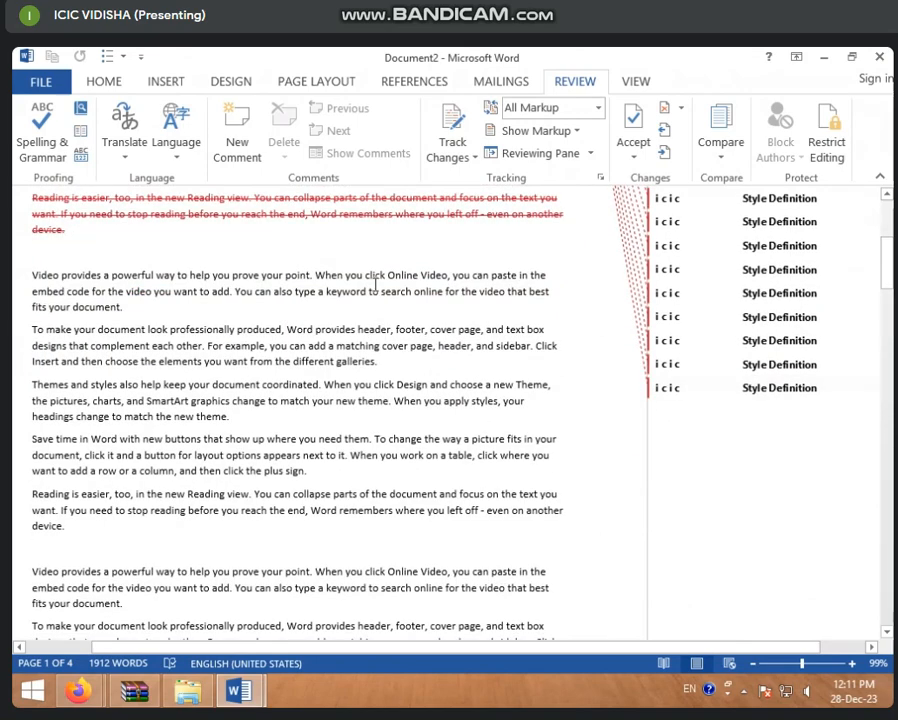
scroll(378, 300, "down", 15)
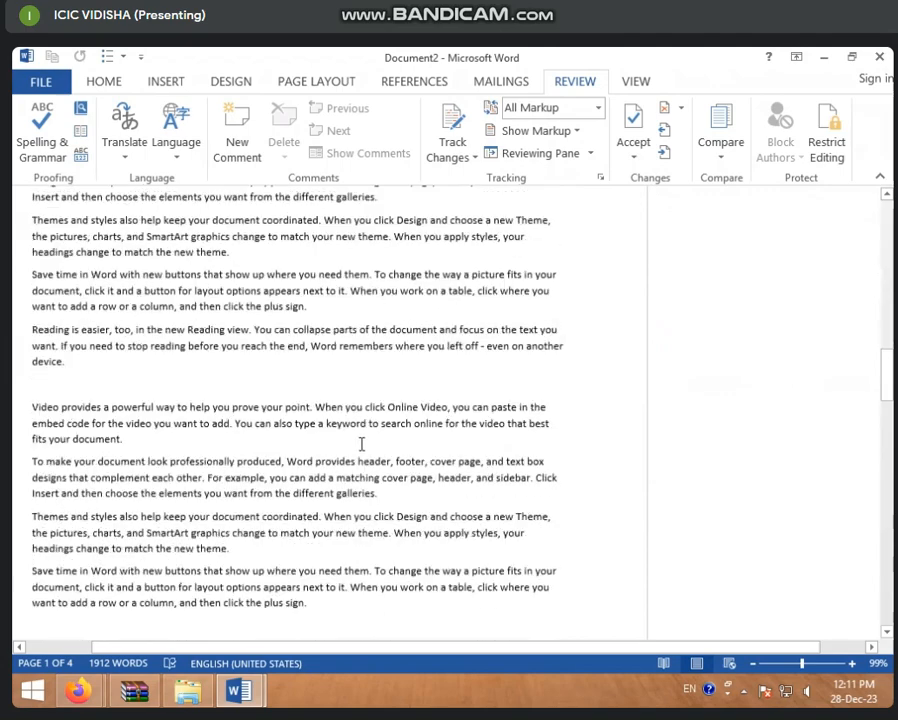
scroll(362, 444, "down", 4)
scroll(358, 448, "up", 12)
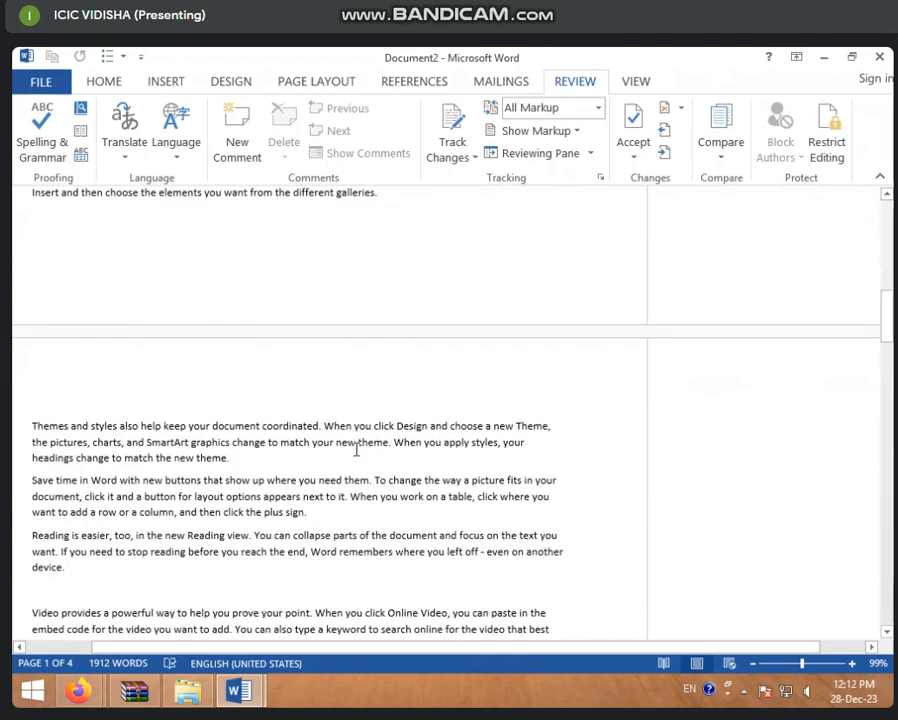
scroll(255, 535, "up", 6)
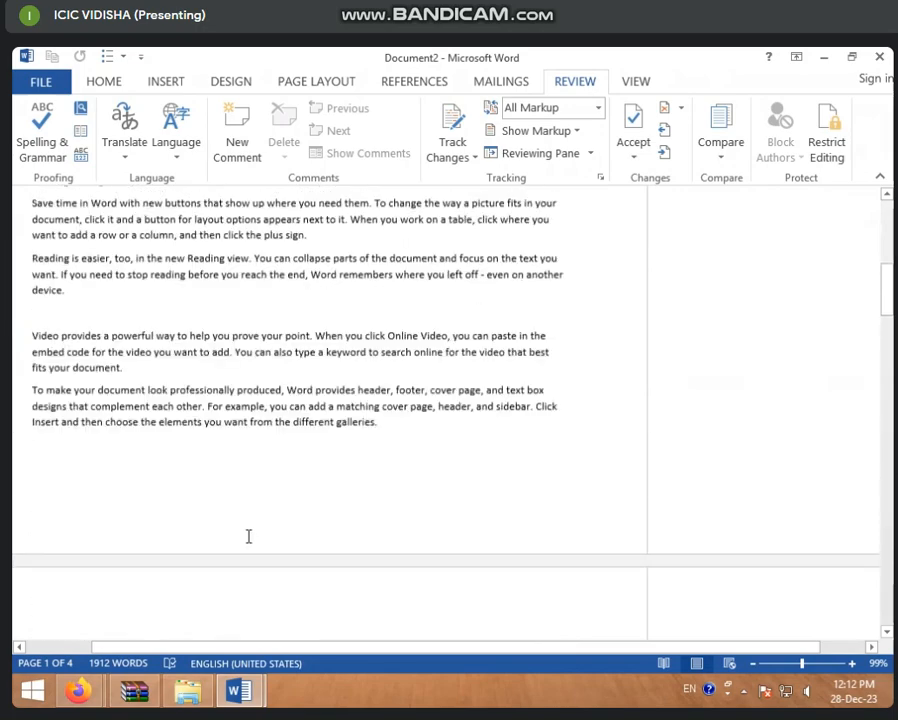
scroll(249, 537, "down", 20)
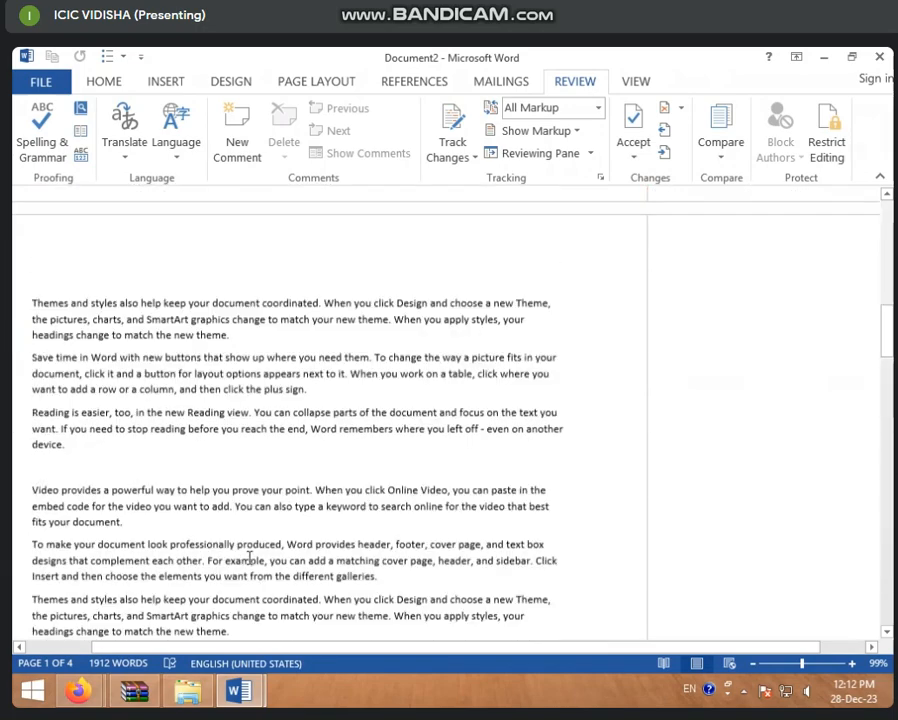
scroll(247, 556, "down", 10)
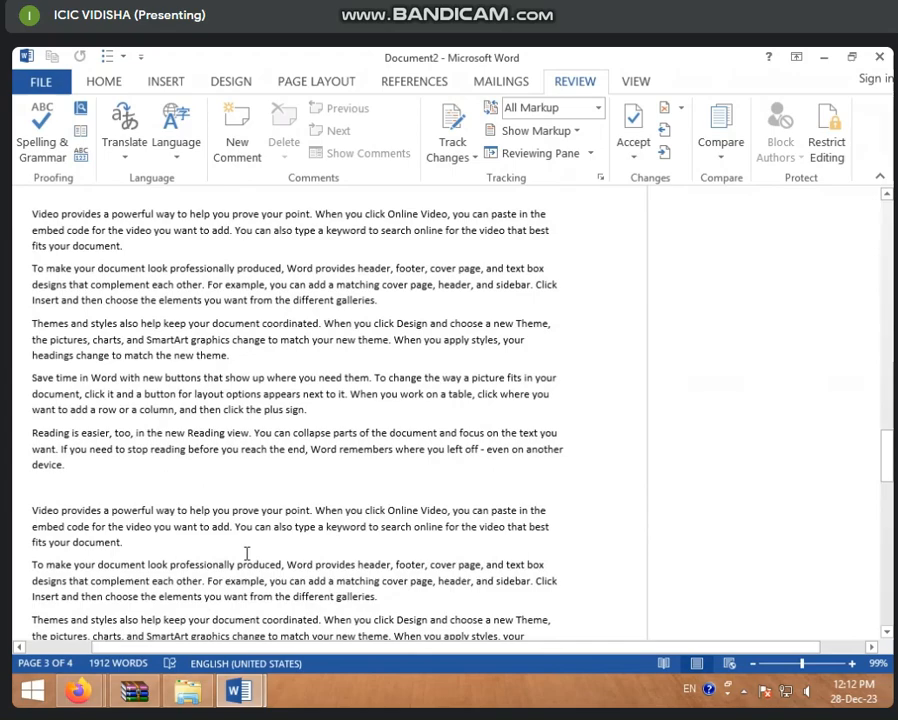
scroll(247, 553, "up", 15)
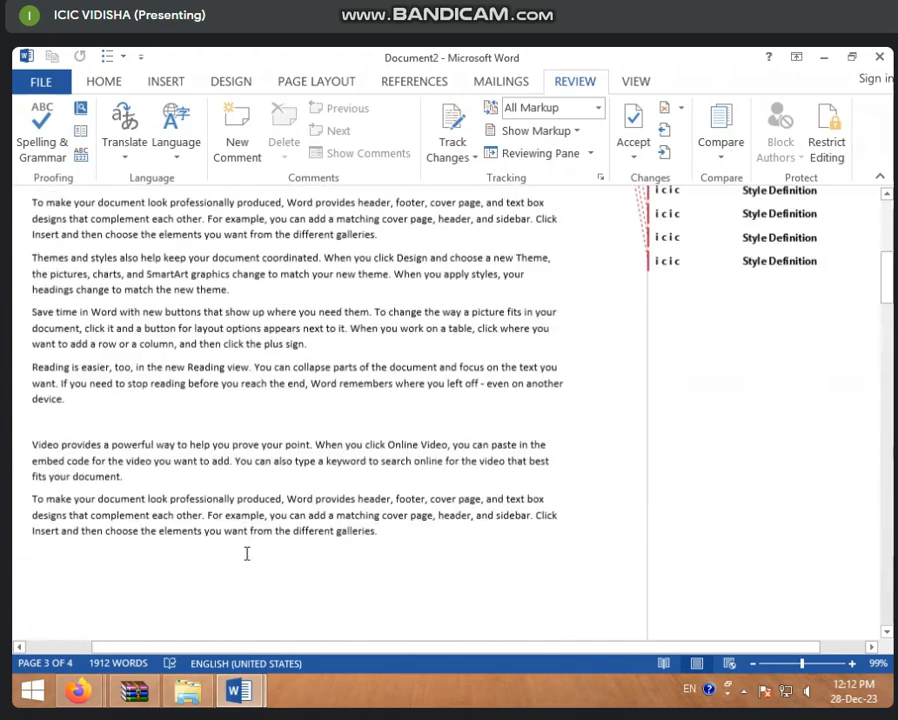
scroll(247, 553, "up", 8)
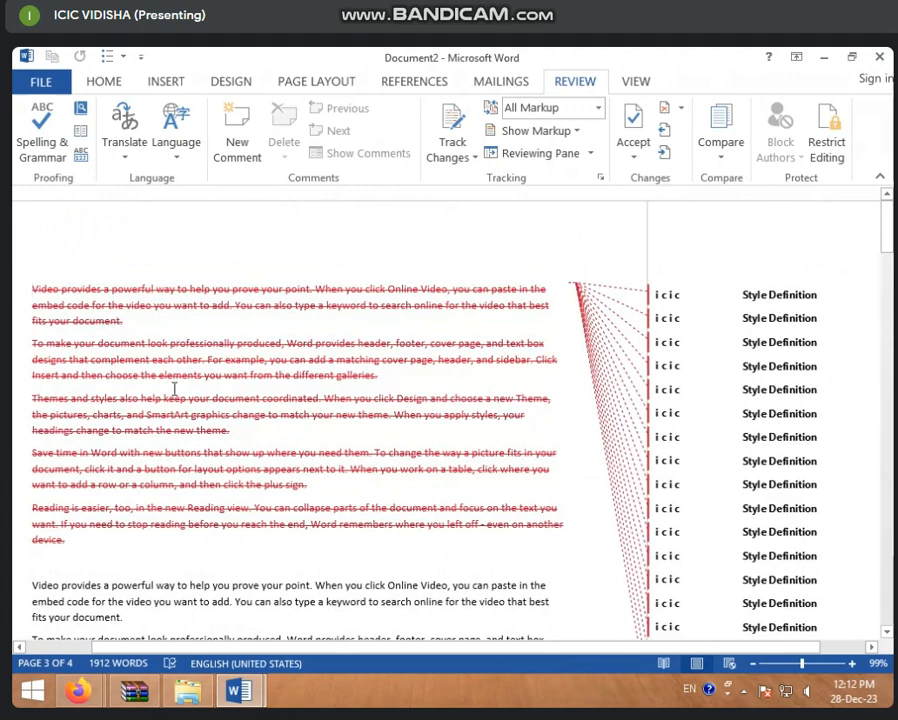
mouse_move(174, 389)
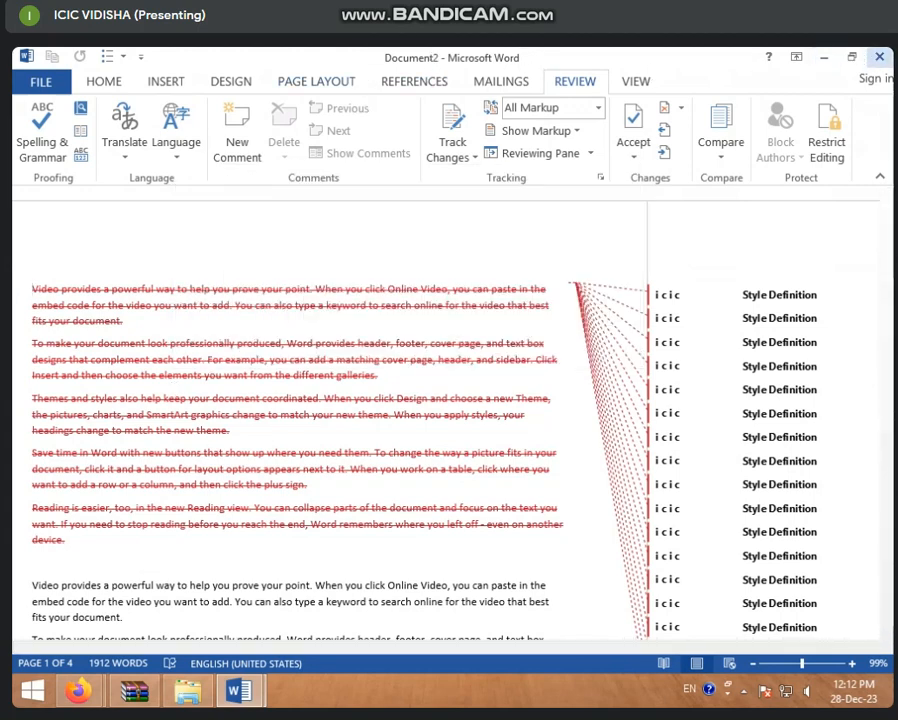
- Close the comparison result without saving it and return to the original practice document
left_click(879, 57)
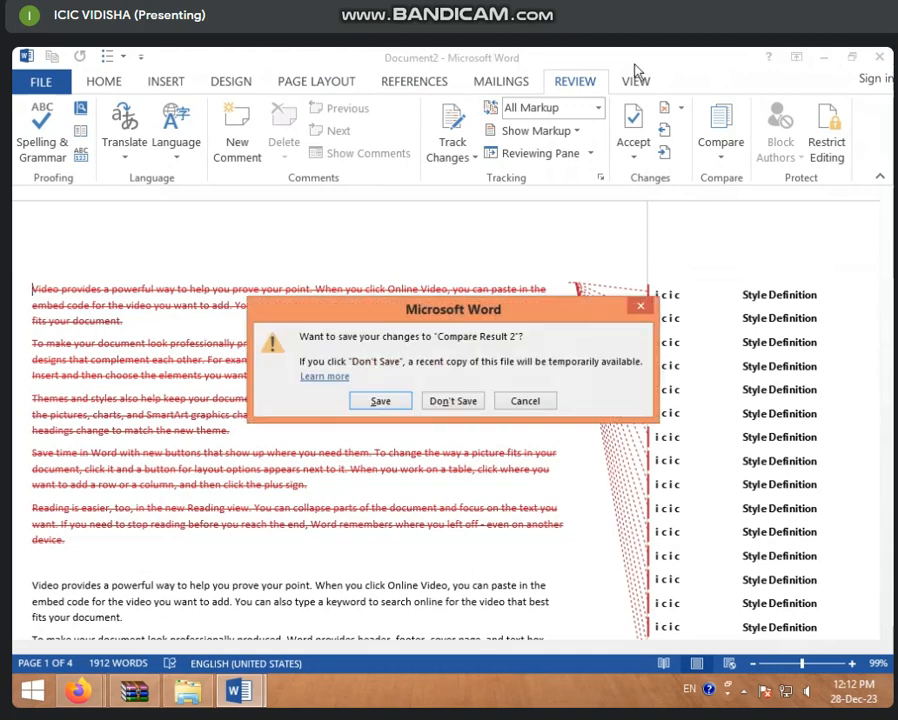
left_click(452, 401)
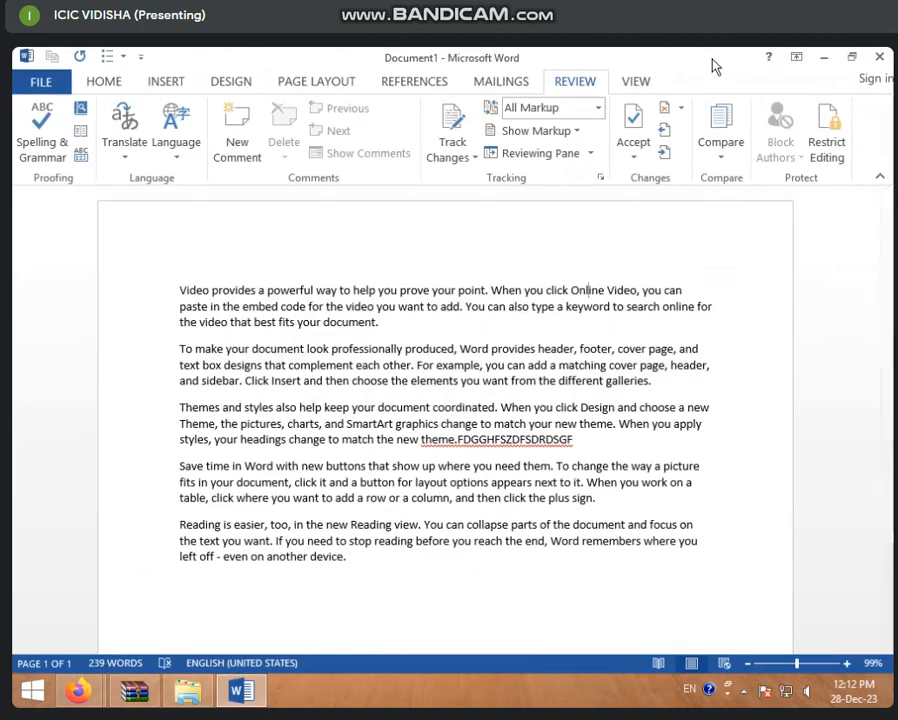
left_click(407, 336)
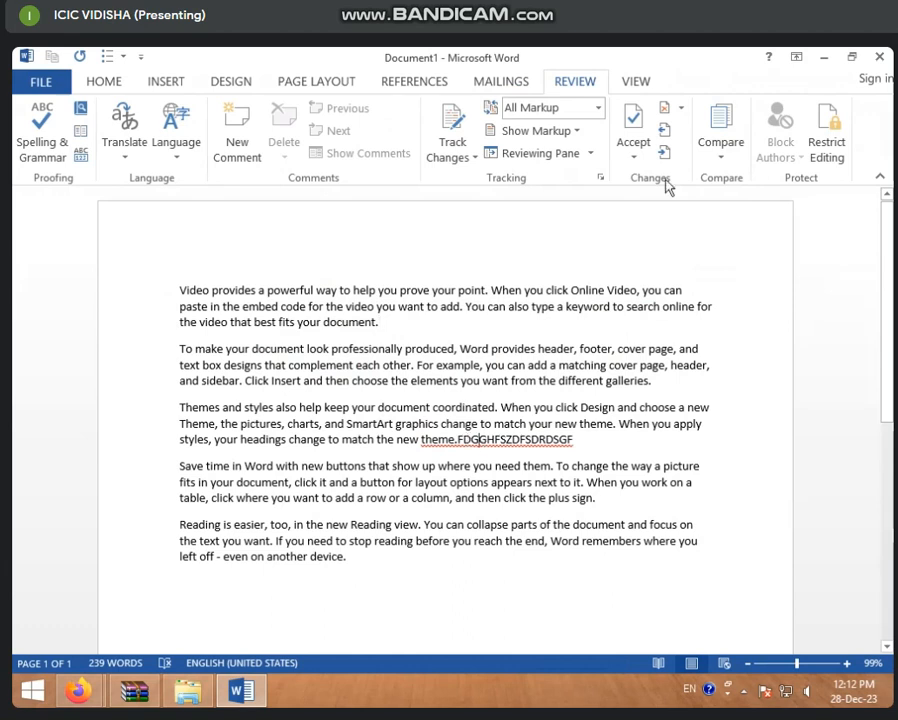
left_click(715, 150)
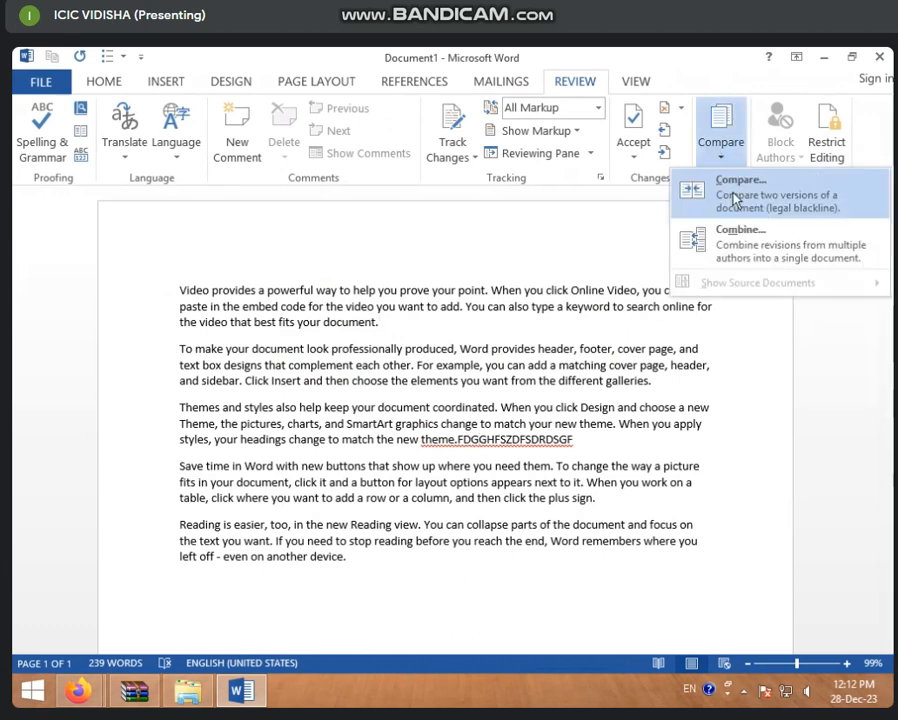
left_click(439, 335)
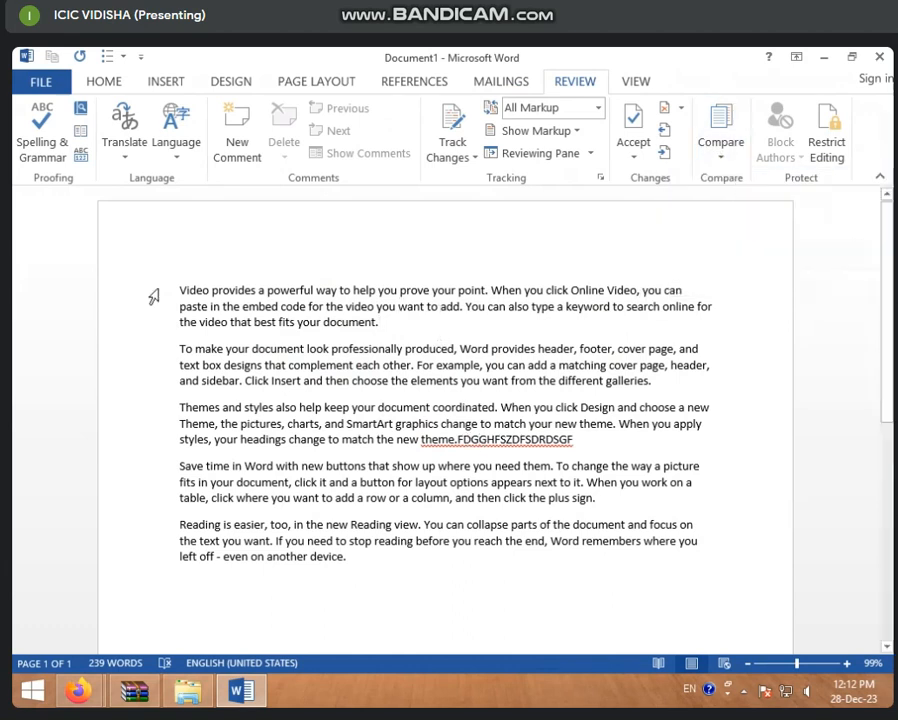
left_click_drag(178, 290, 395, 568)
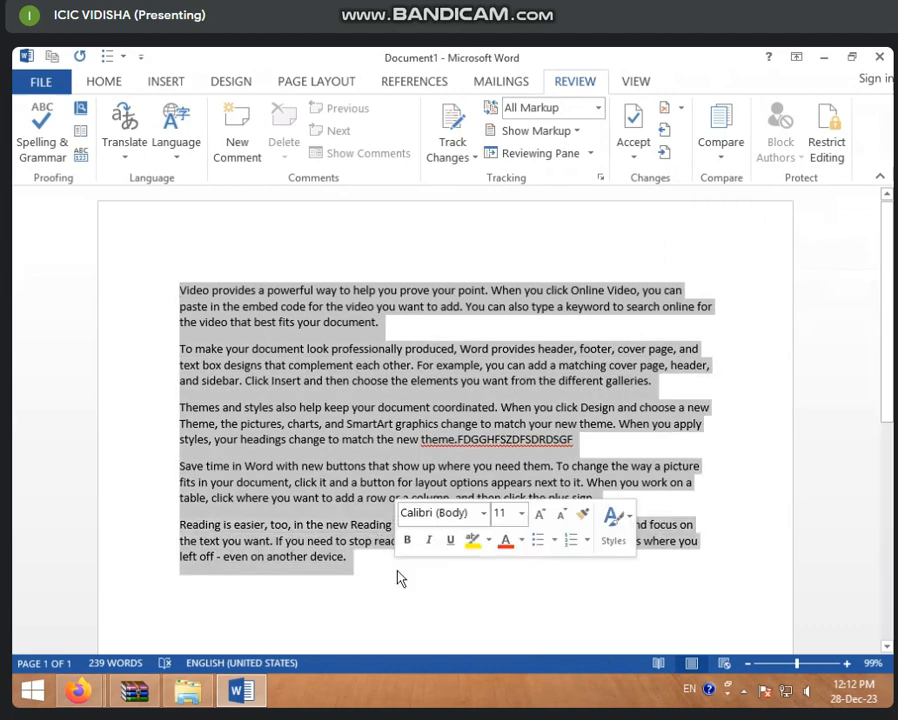
left_click(225, 467)
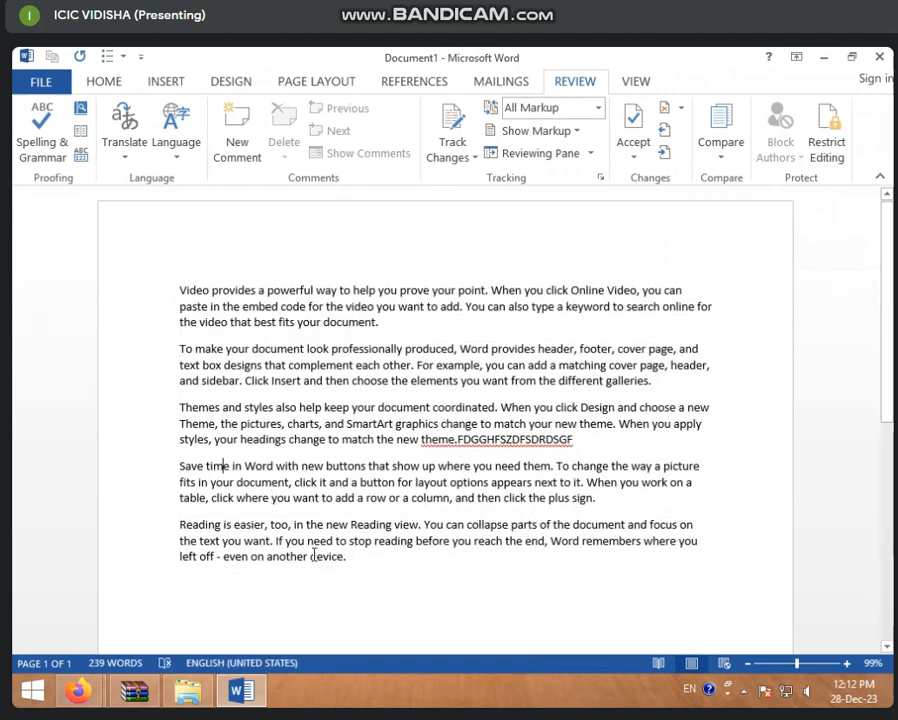
scroll(355, 556, "down", 3)
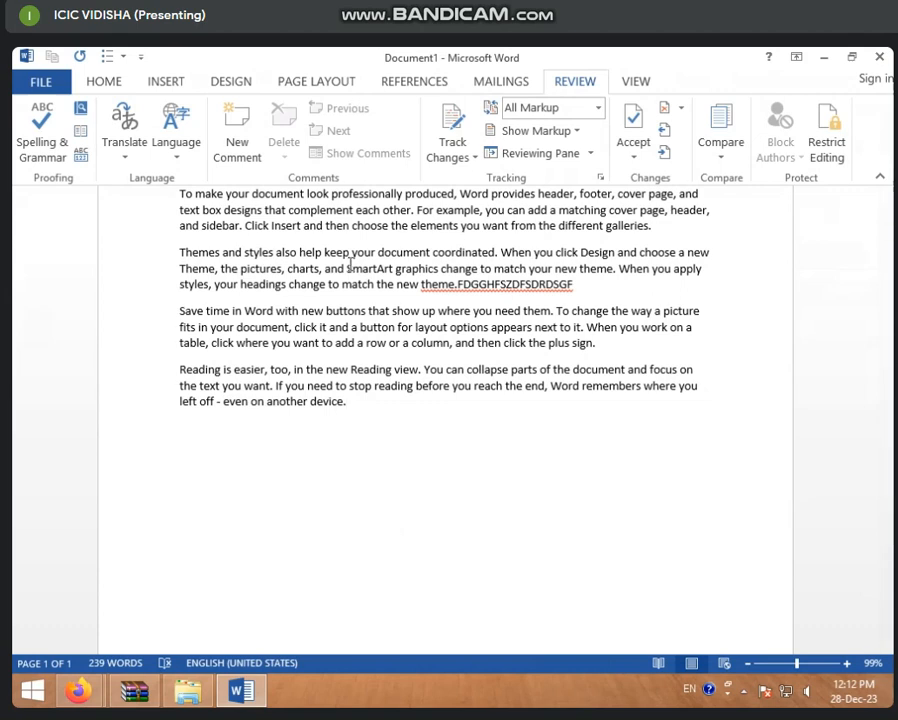
- Start combining revisions from two documents, using bookmark.docx from D:\12 TO 12 30 MS WORD as the original document
left_click(730, 154)
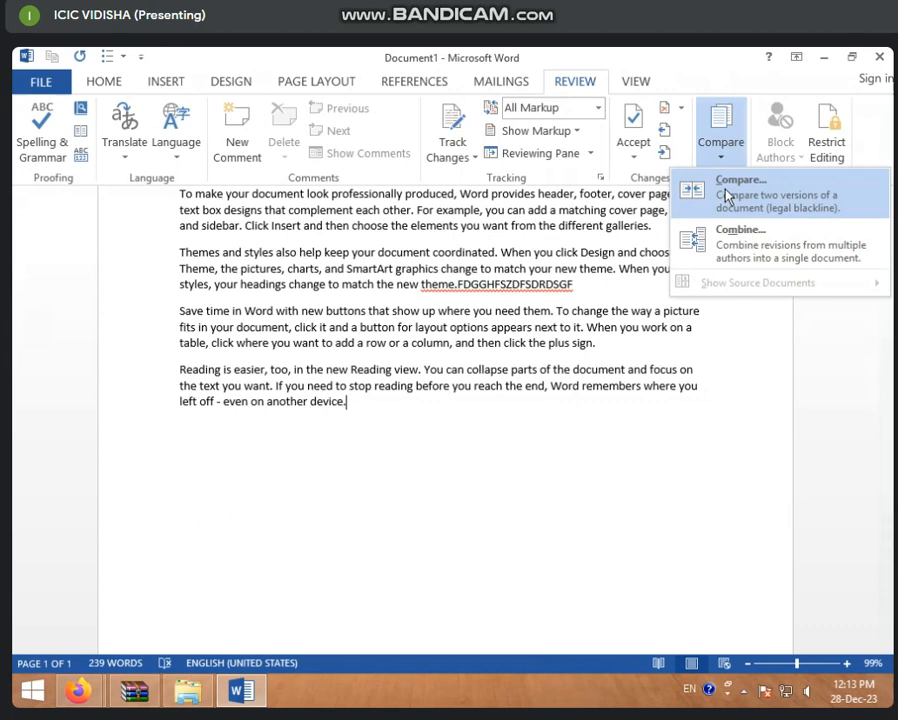
left_click(735, 255)
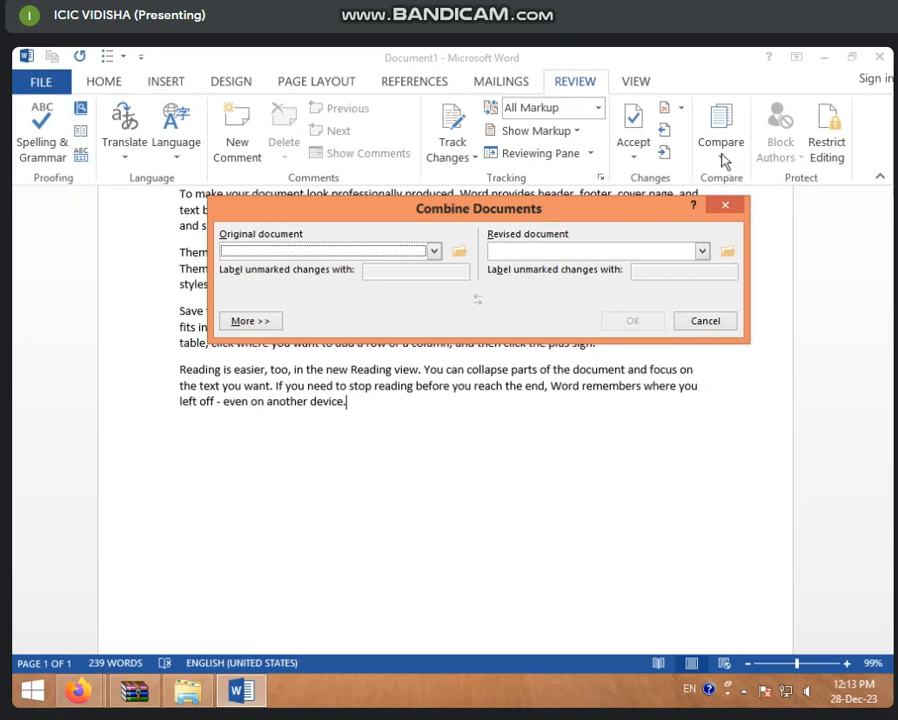
left_click(435, 251)
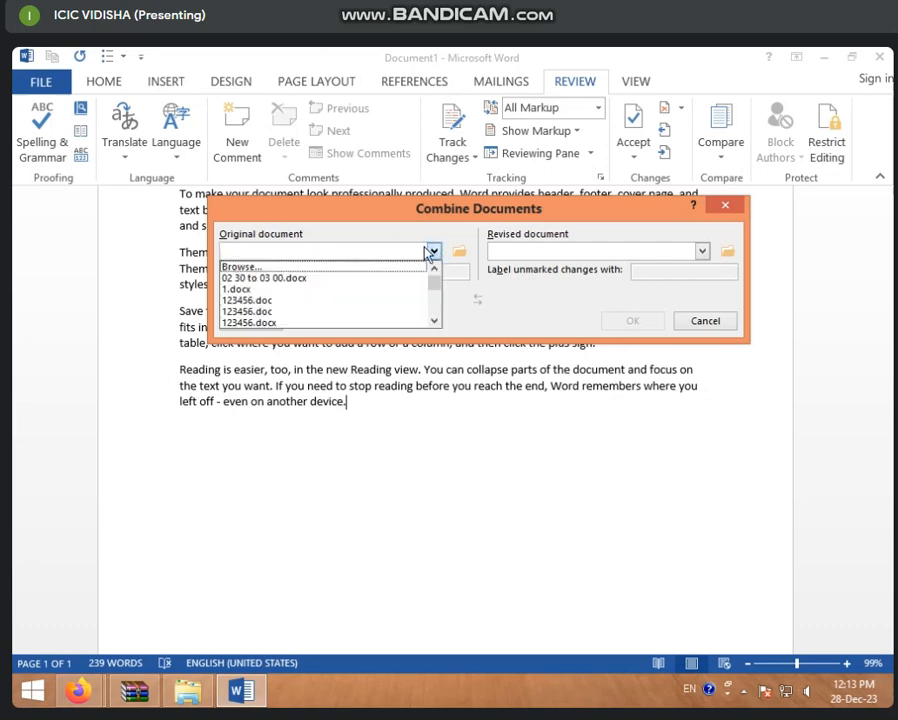
scroll(335, 300, "down", 1)
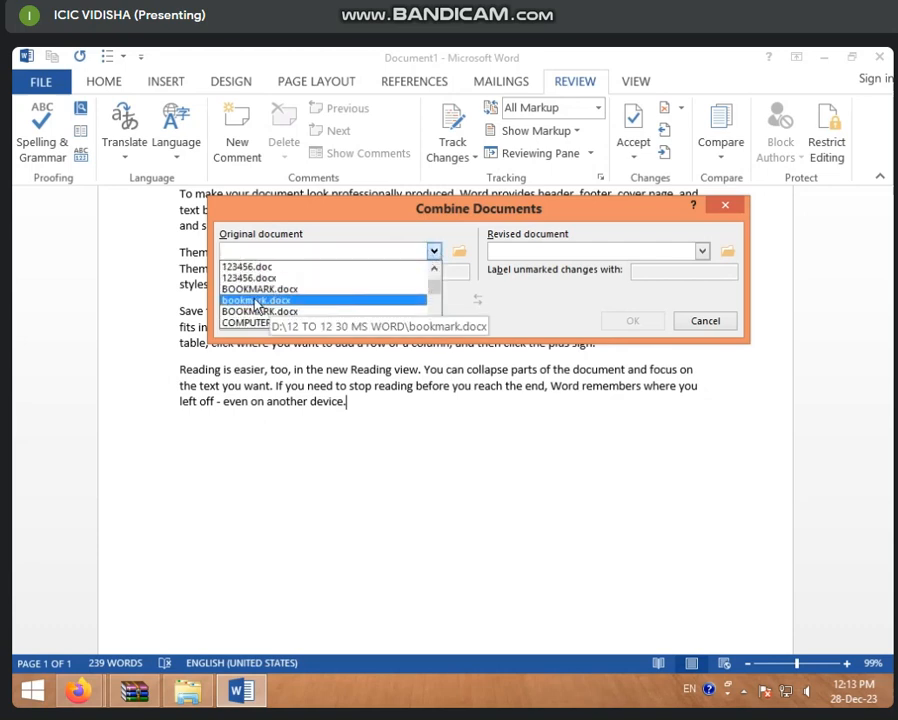
left_click(330, 301)
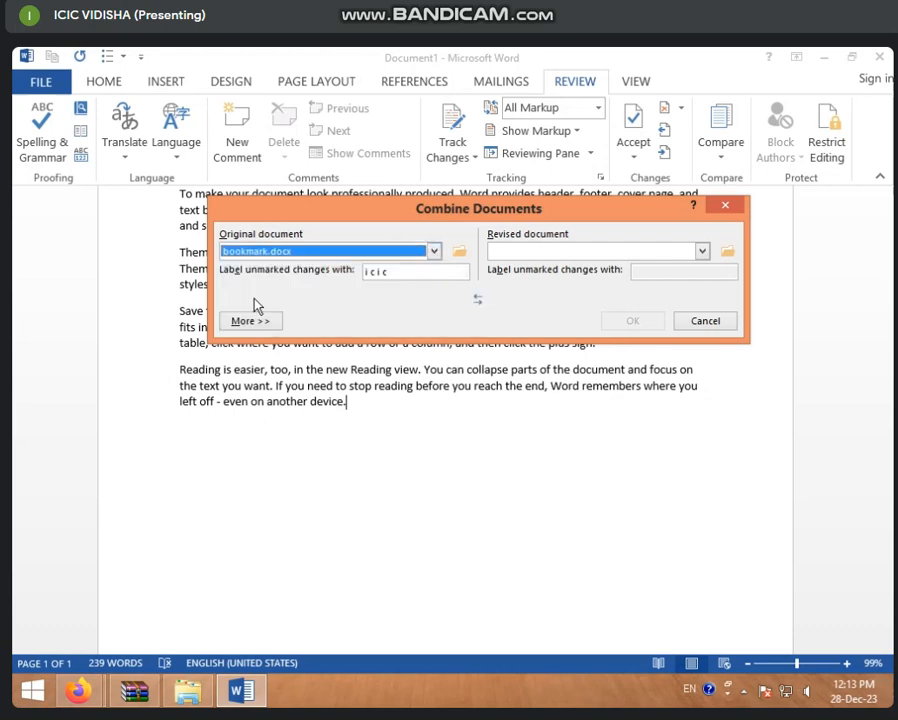
- Set the first listed BOOKMARK.docx as the revised document and combine the two files into one document
left_click(702, 251)
scroll(617, 300, "down", 1)
scroll(617, 300, "down", 1)
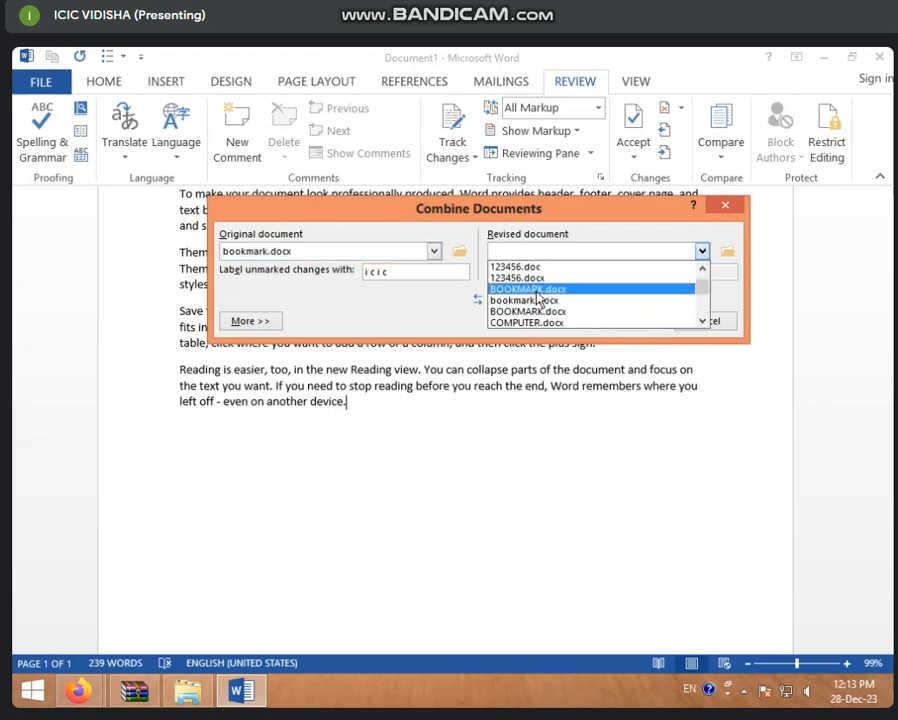
left_click(524, 290)
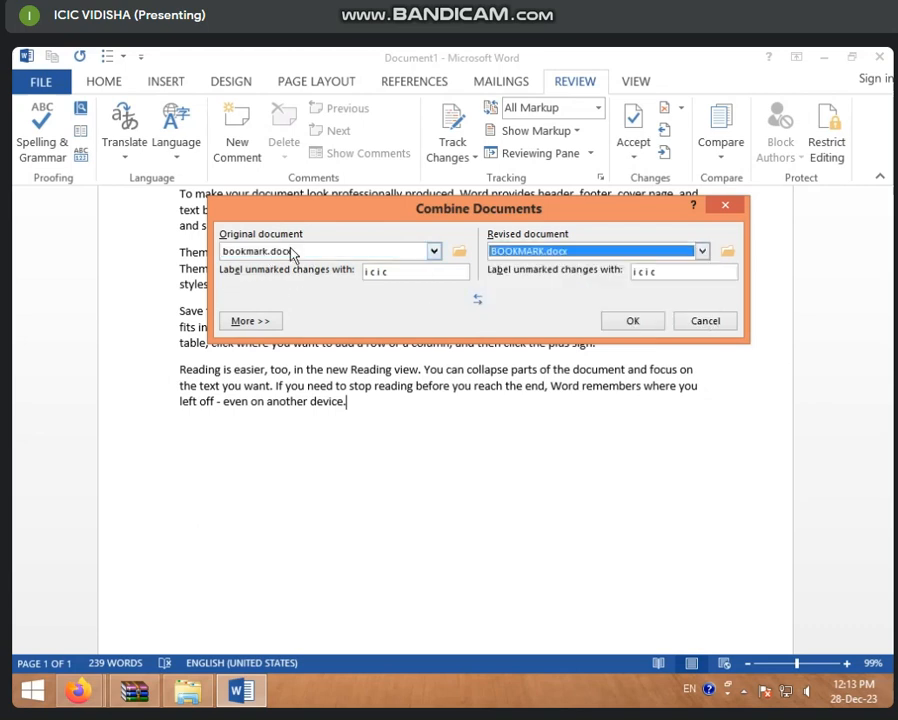
left_click(630, 321)
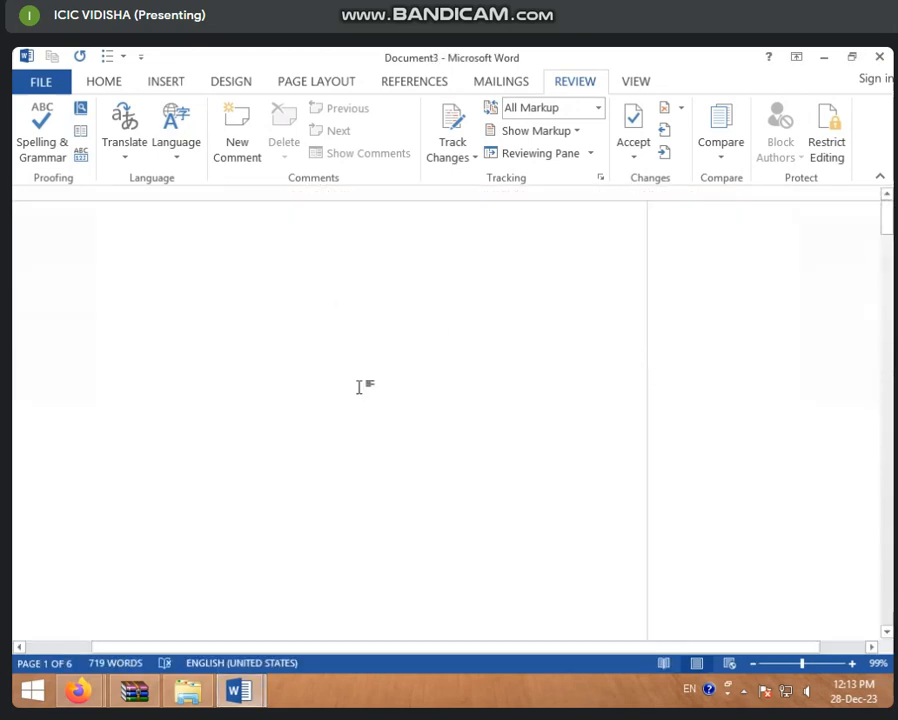
- Examine the combined document across its pages, checking the inserted words, struck-through paragraphs and font formatting changes noted beside them
scroll(342, 502, "down", 5)
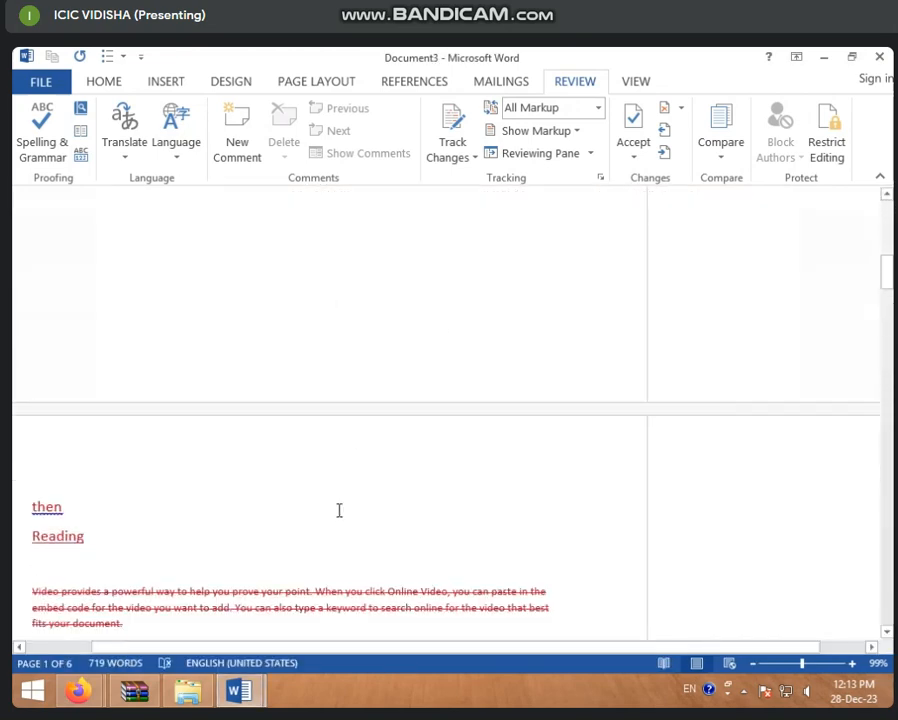
scroll(337, 515, "down", 15)
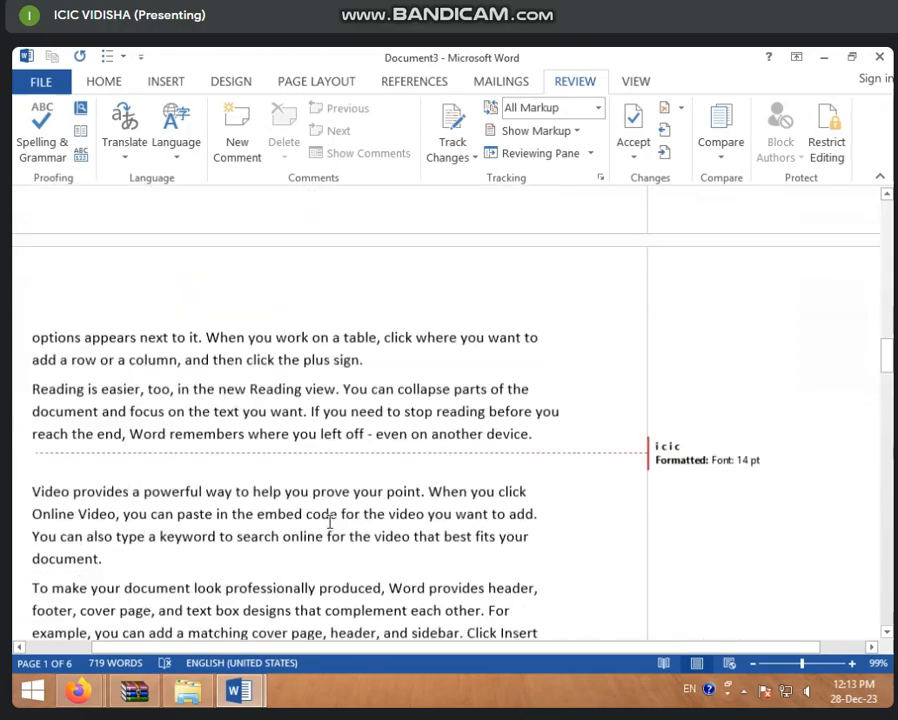
scroll(330, 522, "up", 10)
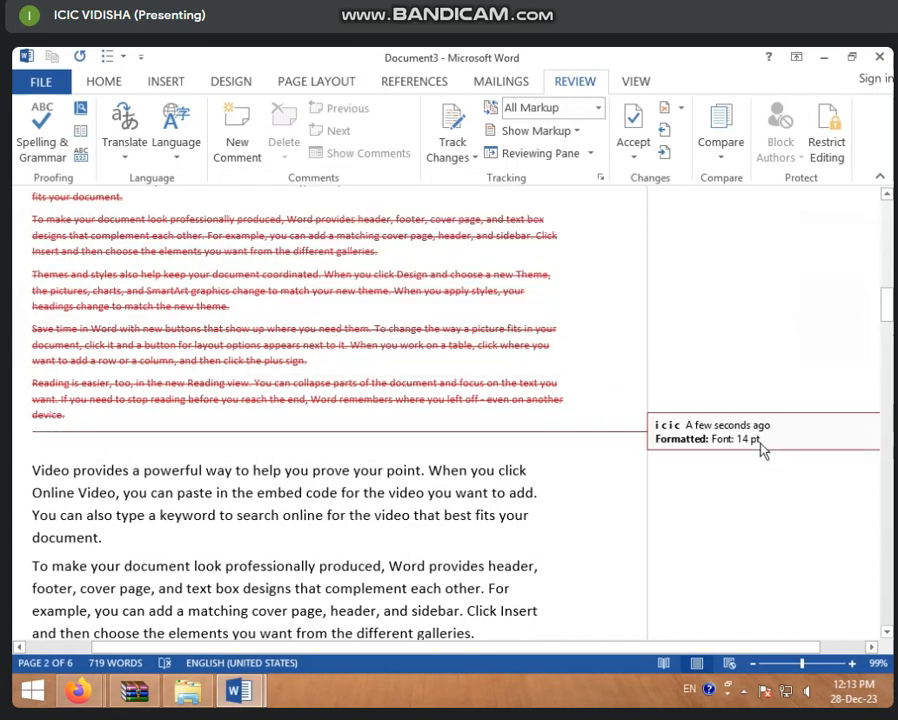
scroll(752, 450, "down", 3)
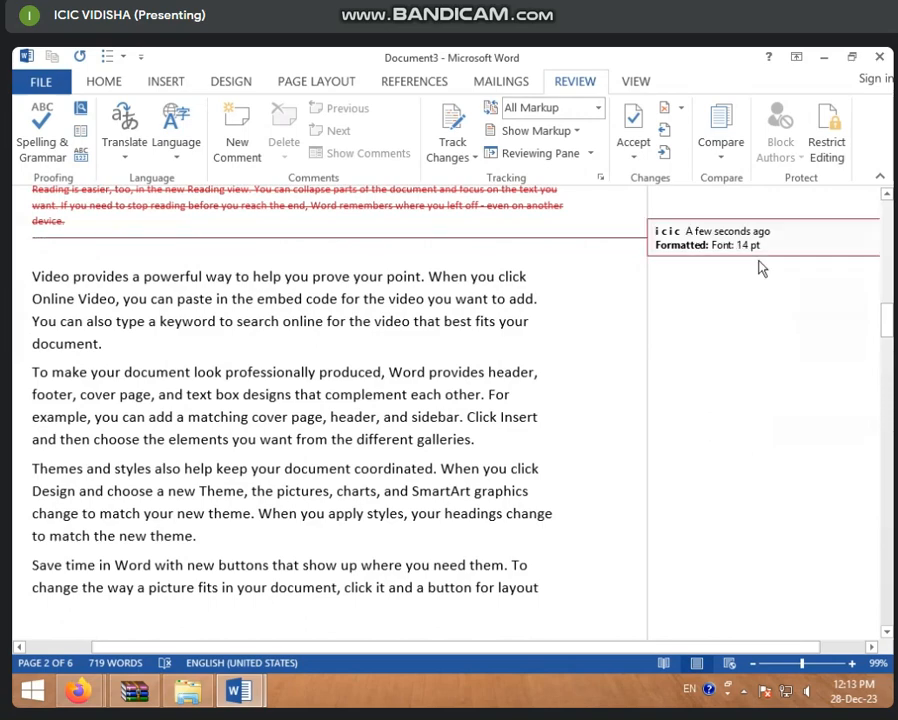
scroll(762, 476, "down", 11)
scroll(743, 556, "down", 10)
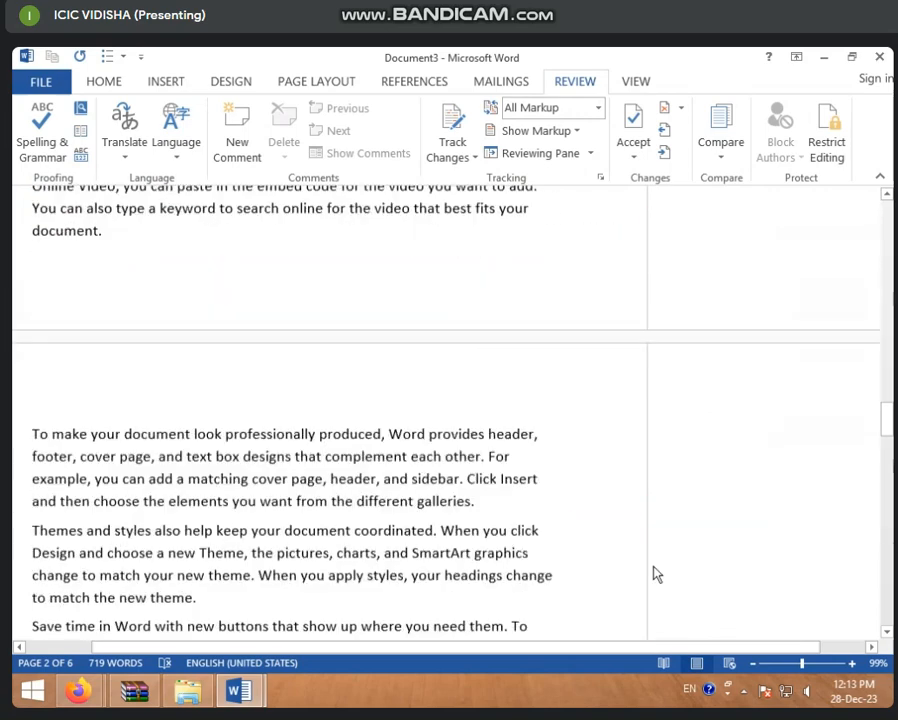
scroll(676, 567, "down", 1)
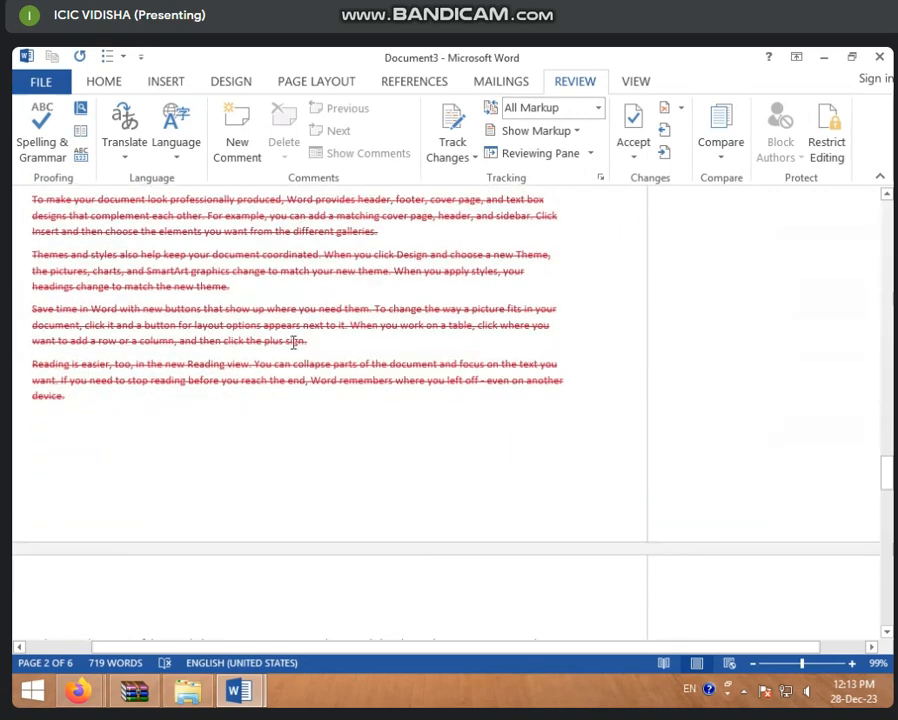
scroll(293, 341, "up", 10)
scroll(270, 420, "down", 5)
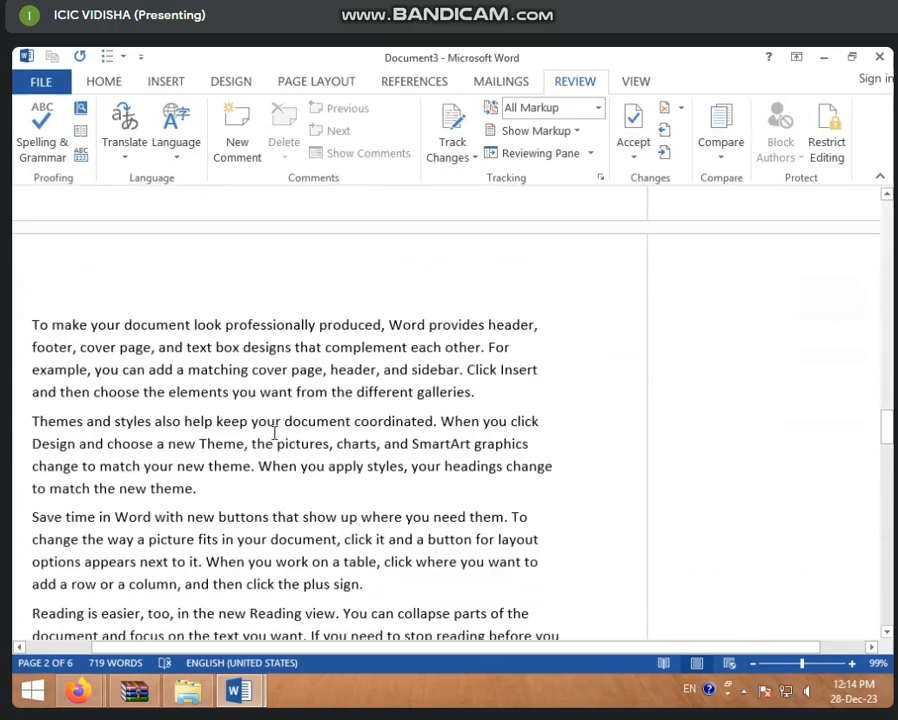
scroll(275, 432, "down", 10)
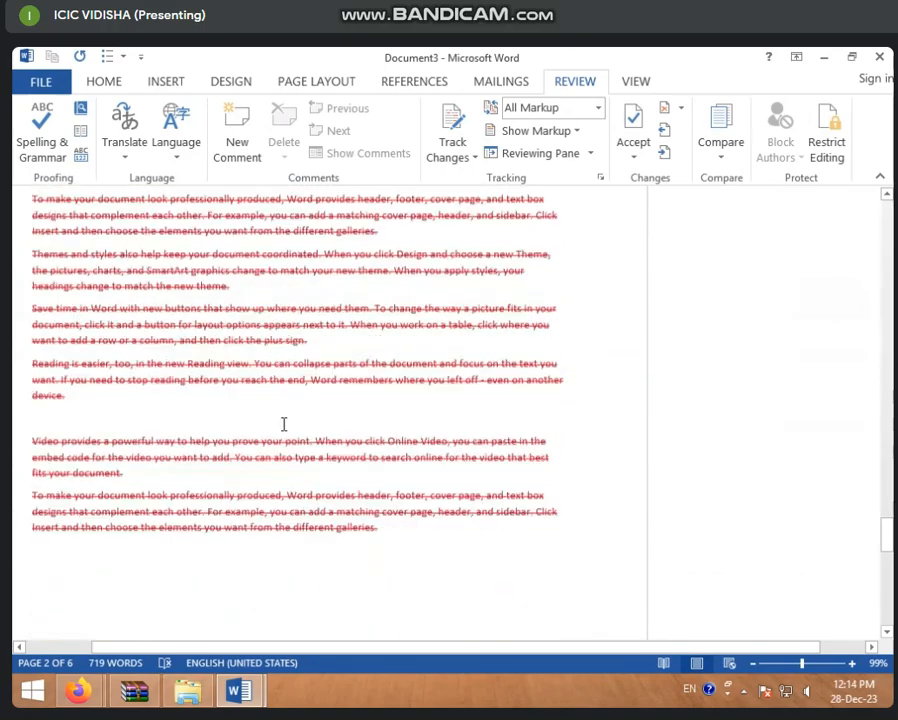
scroll(283, 424, "down", 12)
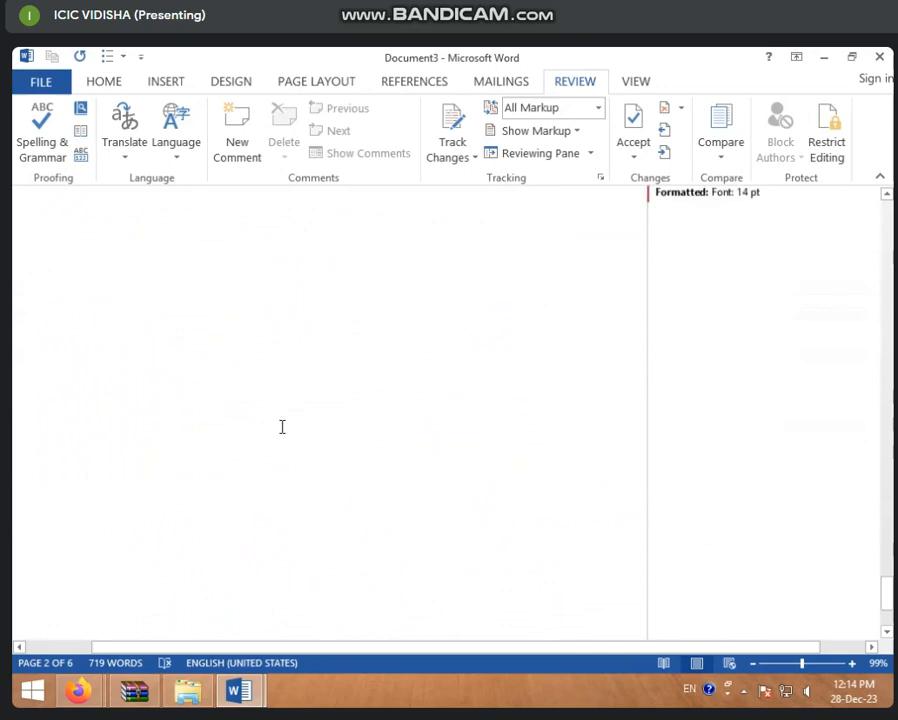
scroll(282, 425, "up", 5)
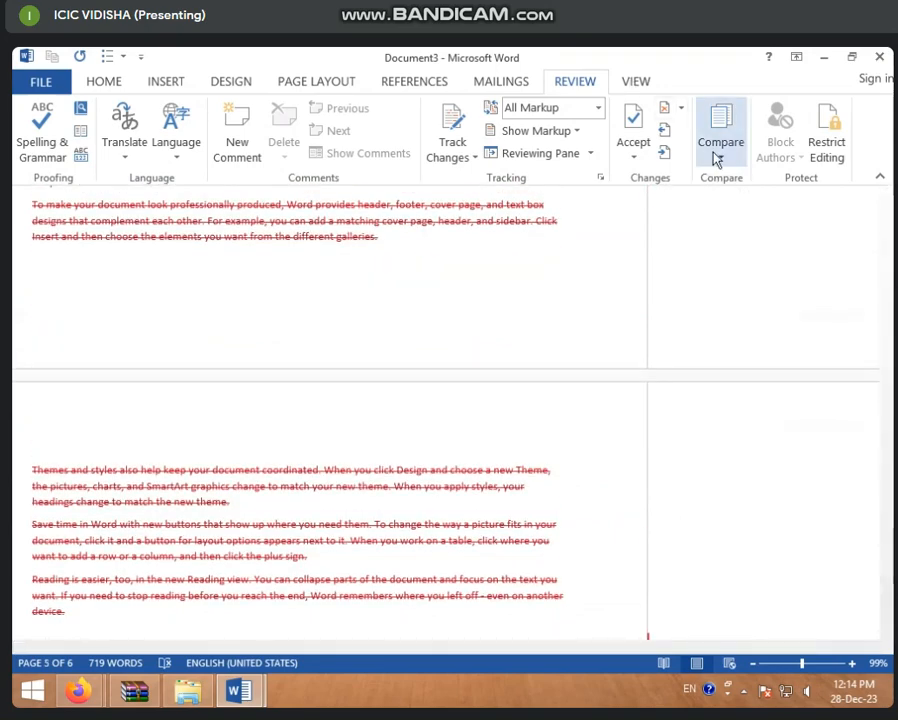
left_click(716, 158)
left_click(738, 244)
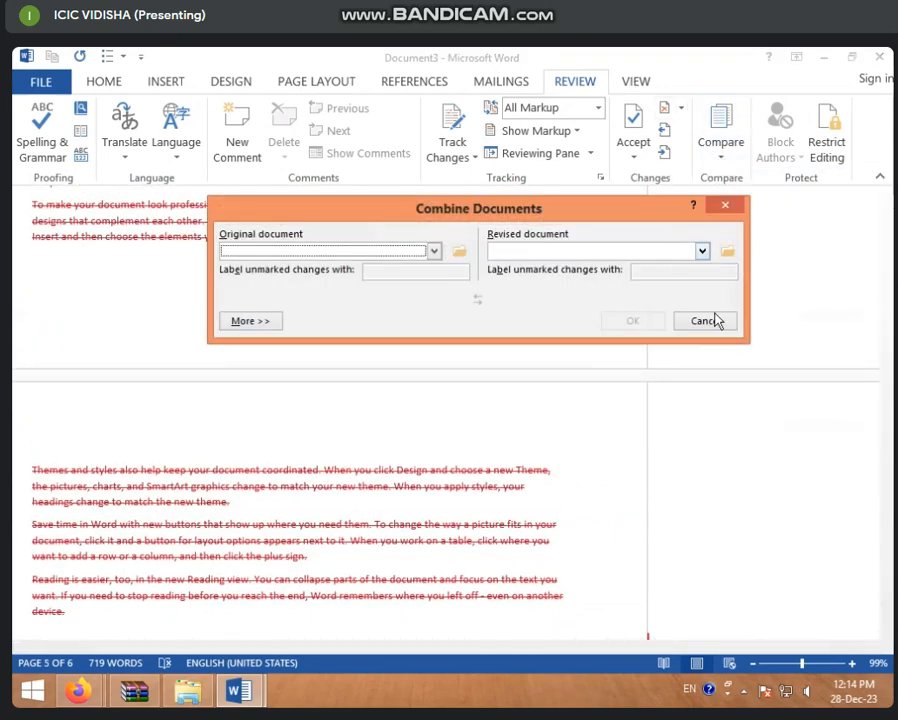
left_click(703, 322)
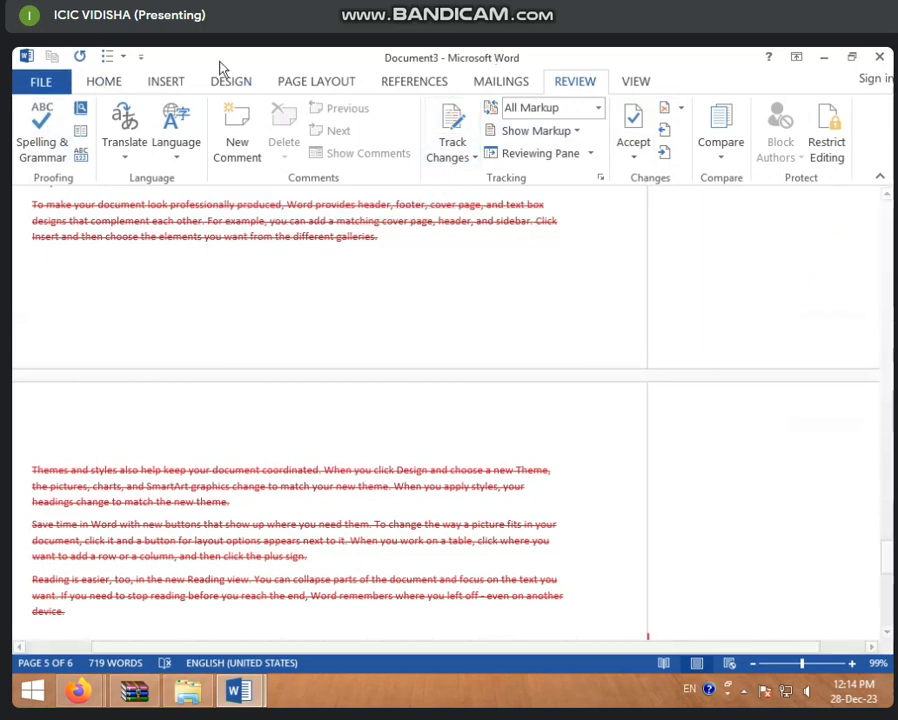
left_click(34, 84)
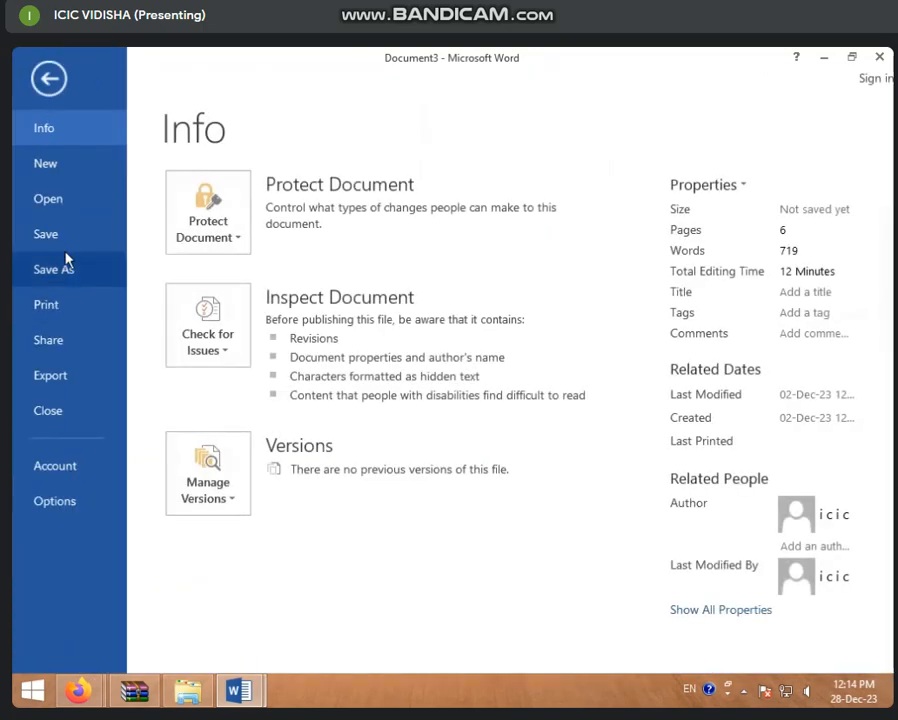
left_click(50, 82)
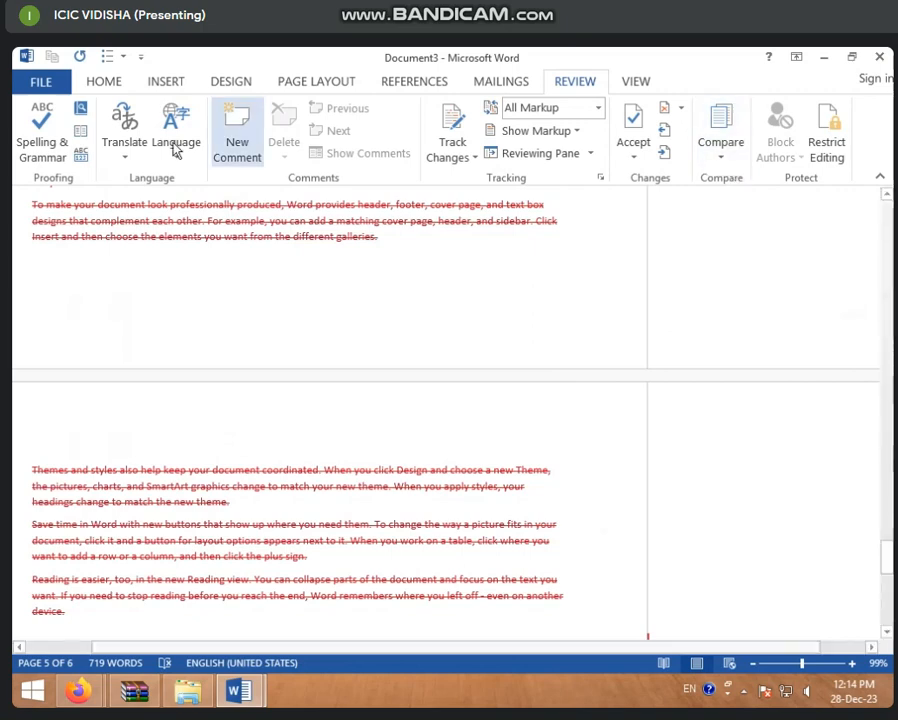
- Close the combined result without saving it and return to the practice document
left_click(879, 57)
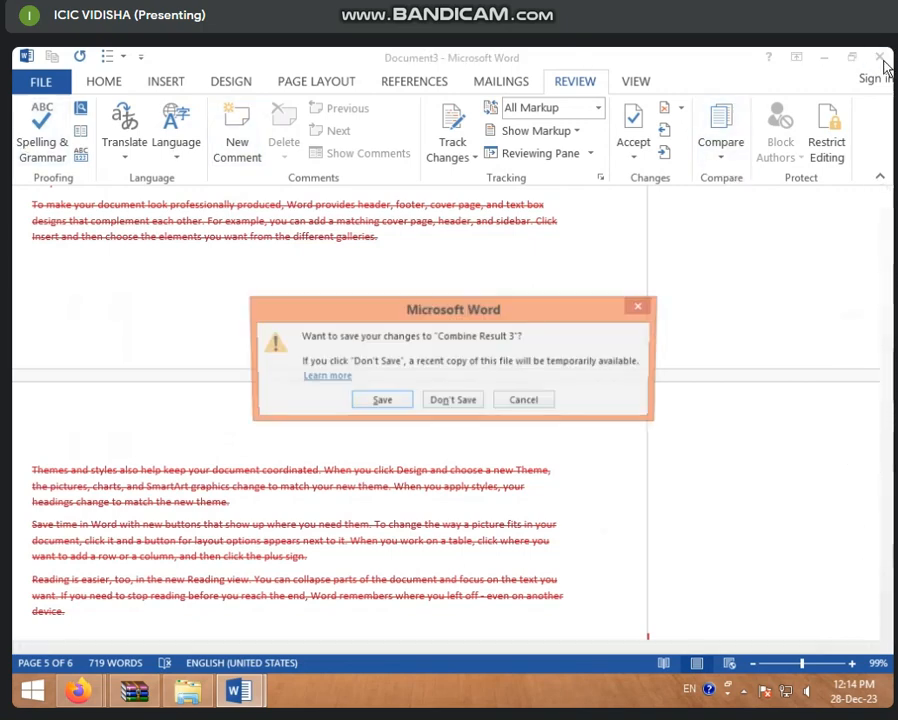
left_click(456, 402)
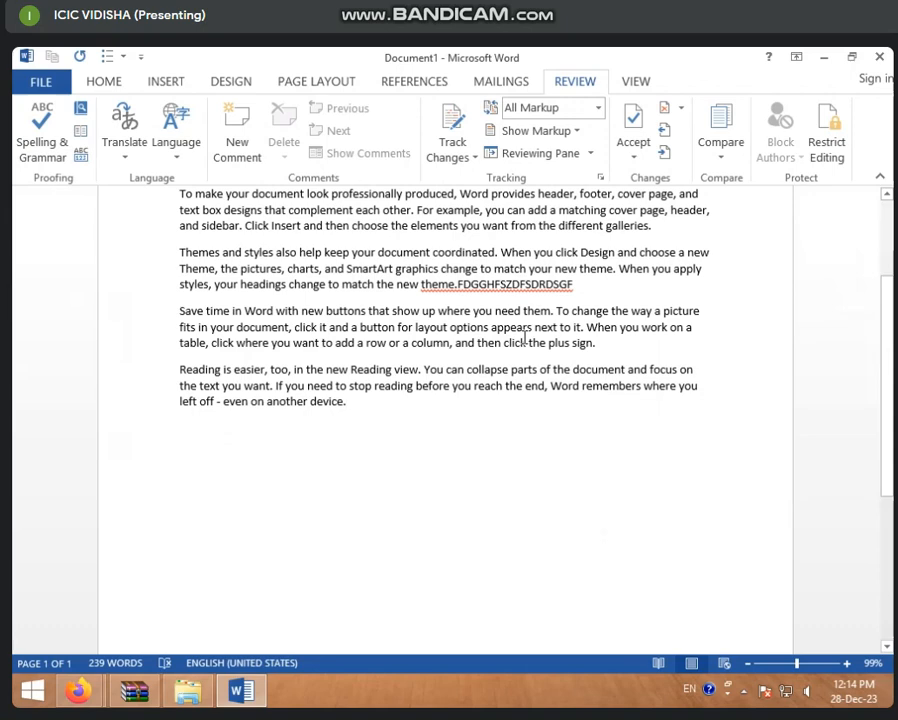
scroll(524, 338, "up", 2)
left_click(723, 160)
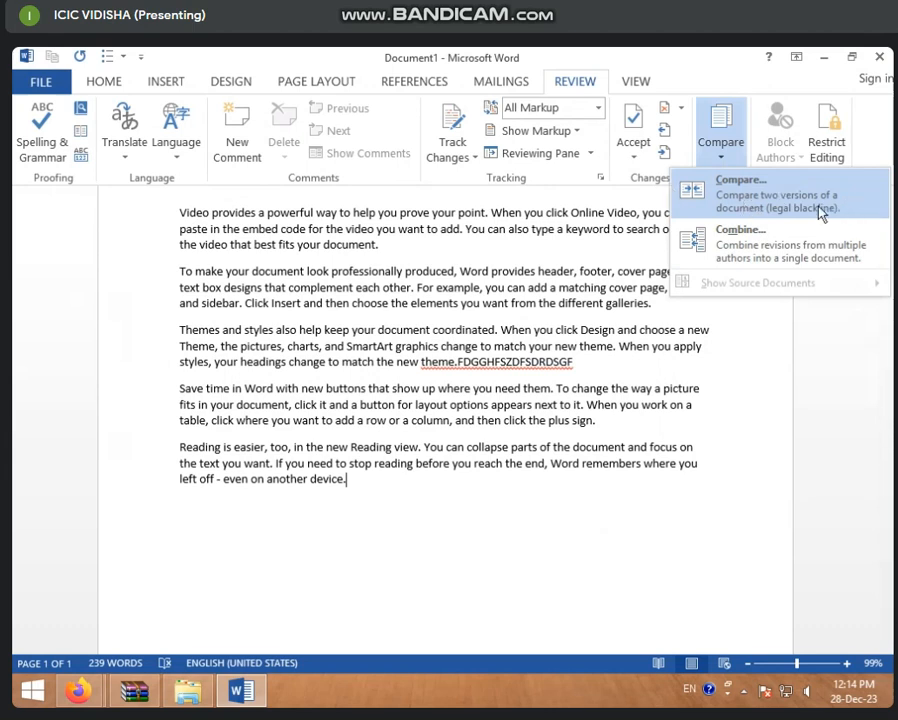
left_click(703, 206)
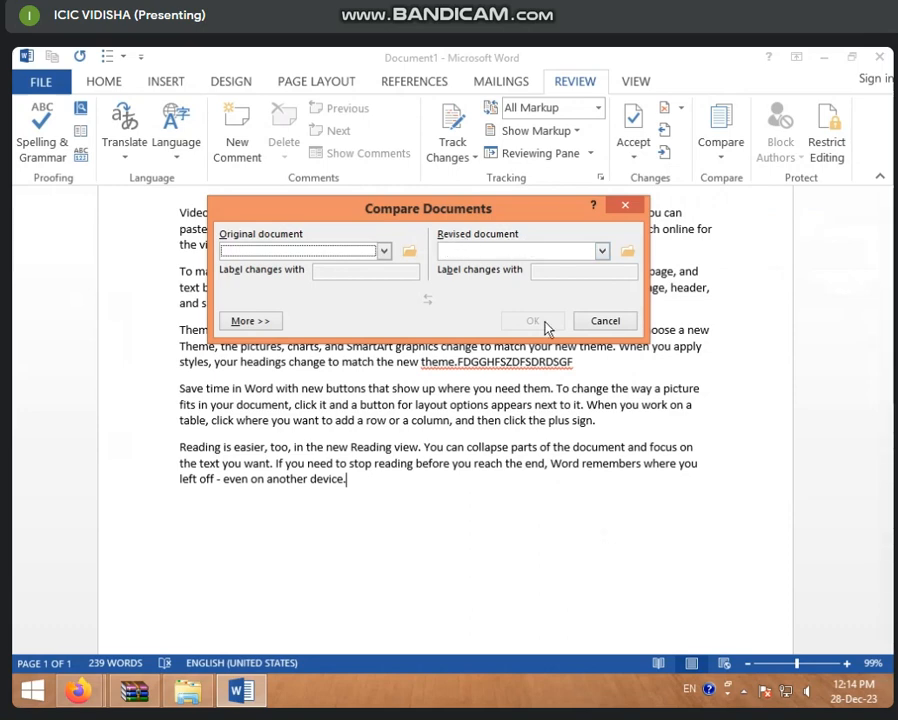
left_click(604, 320)
scroll(262, 302, "up", 1)
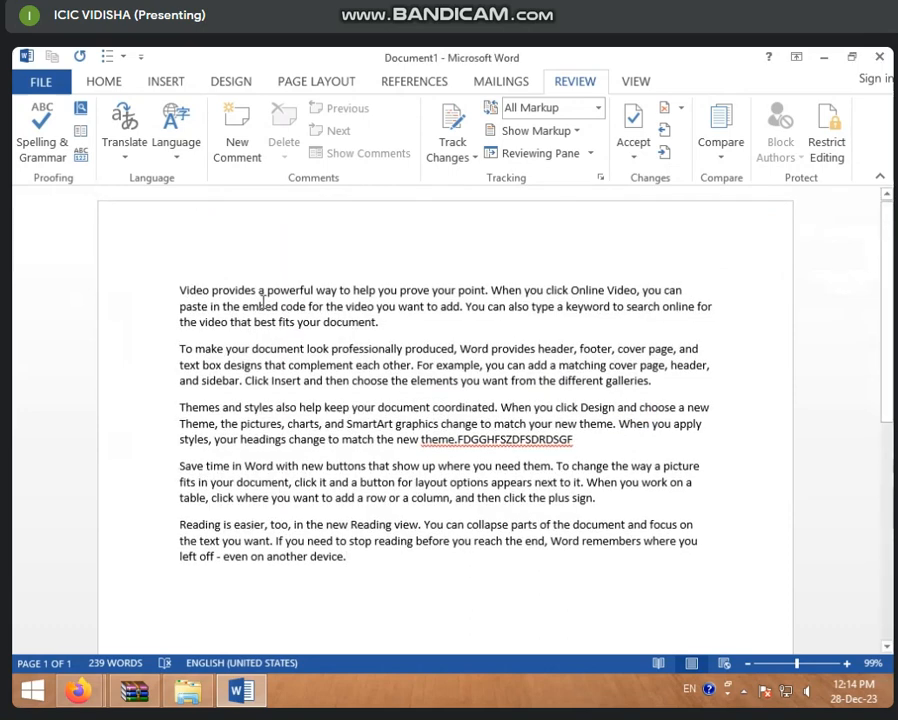
left_click_drag(189, 289, 432, 600)
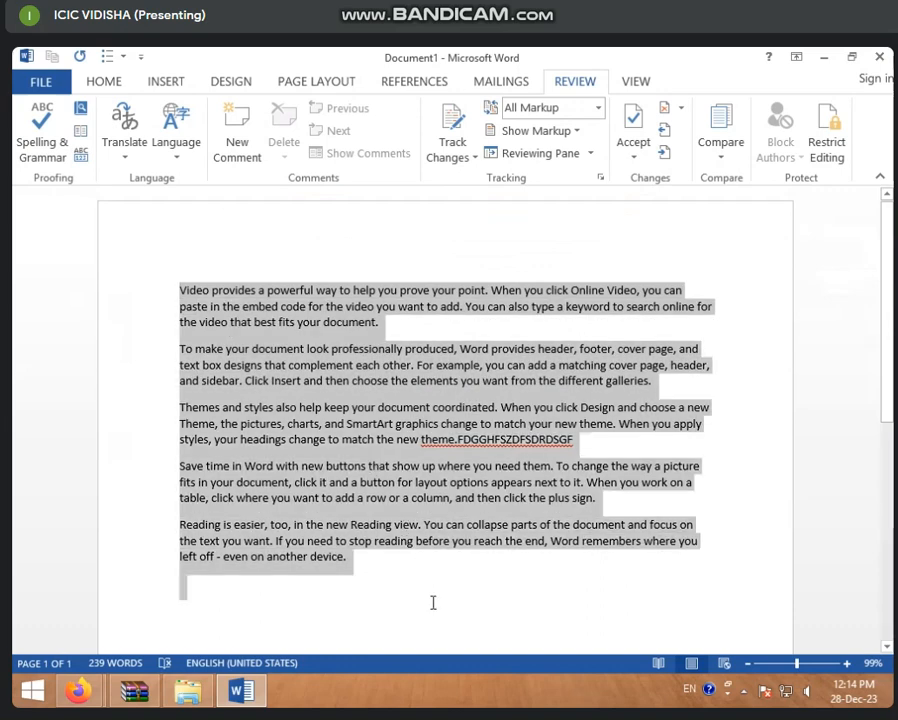
left_click(425, 518)
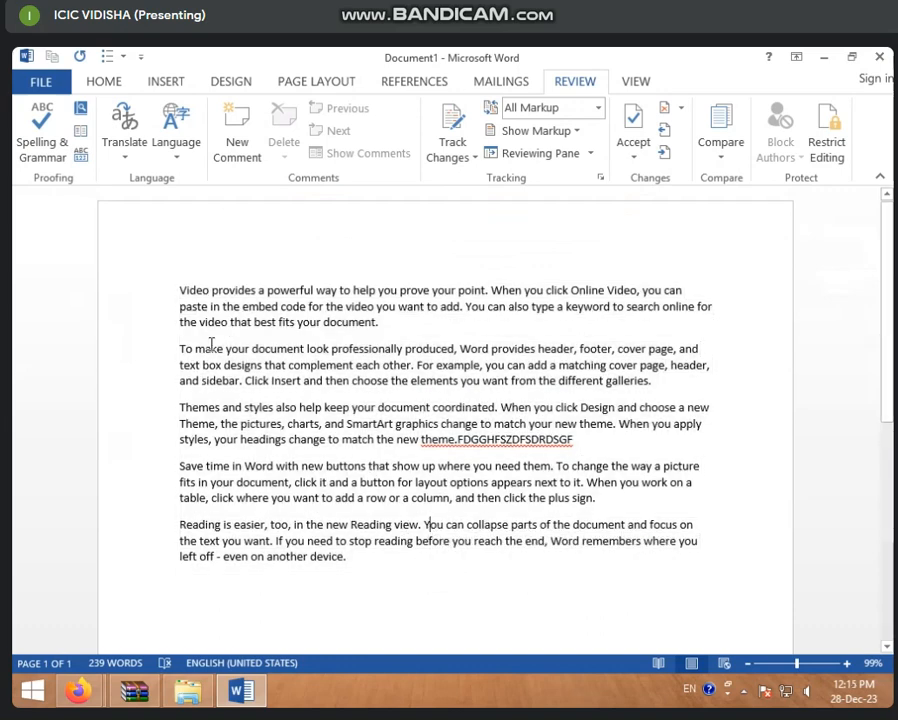
- Save the practice document as COM 1 in the folder D:\12 TO 12 30 MS WORD
left_click(38, 82)
left_click(57, 276)
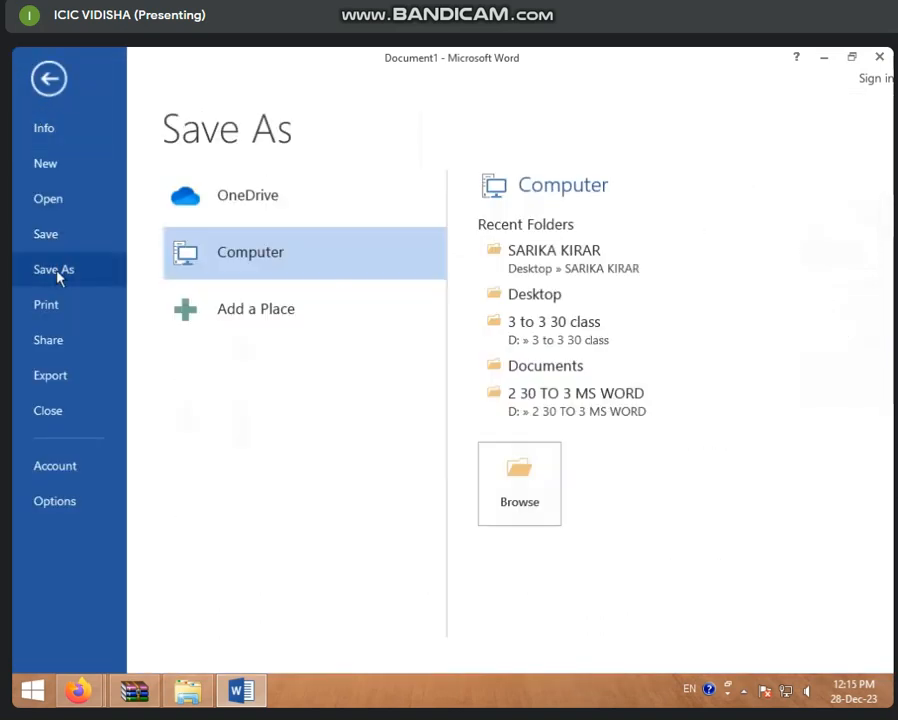
left_click(527, 490)
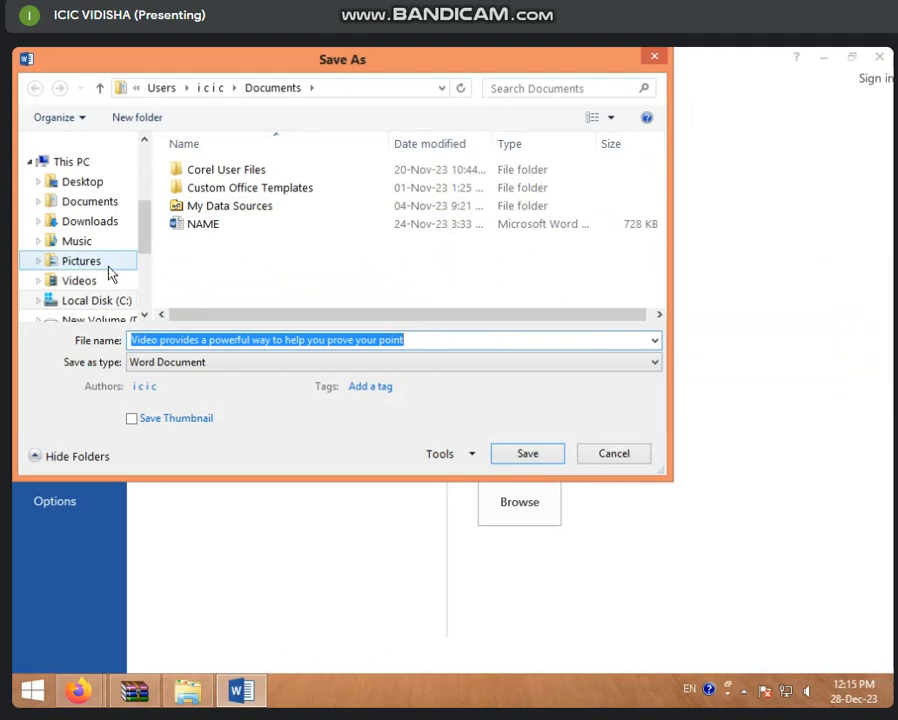
left_click(107, 306)
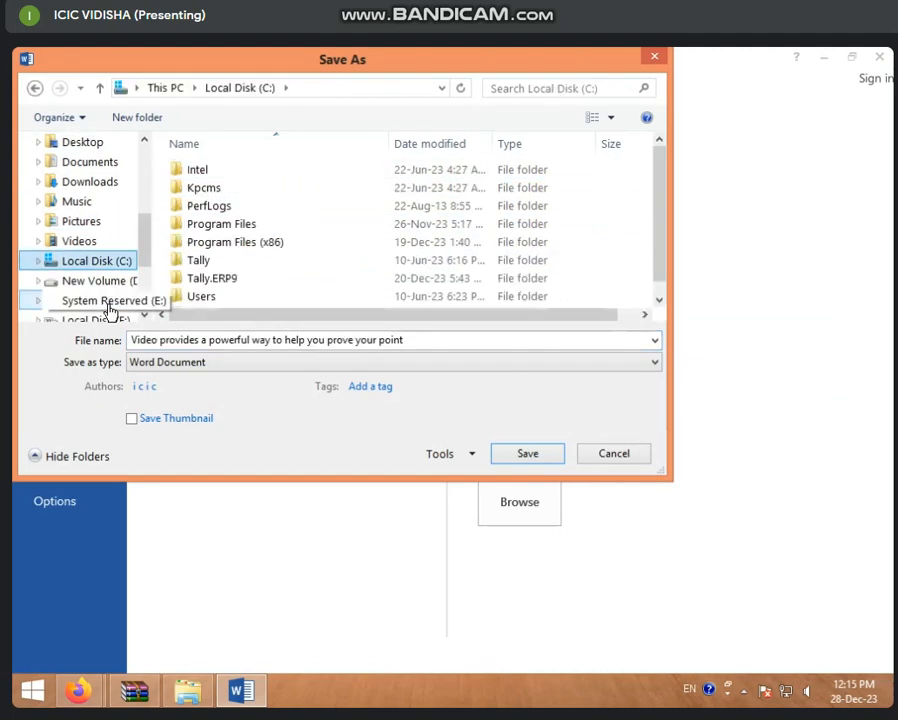
left_click(124, 281)
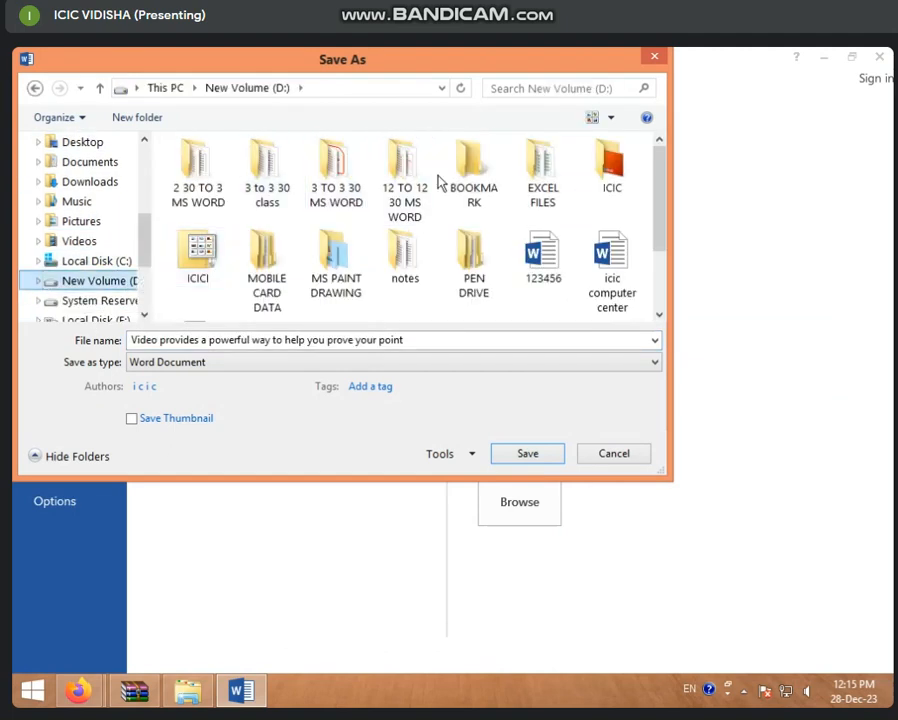
double_click(402, 184)
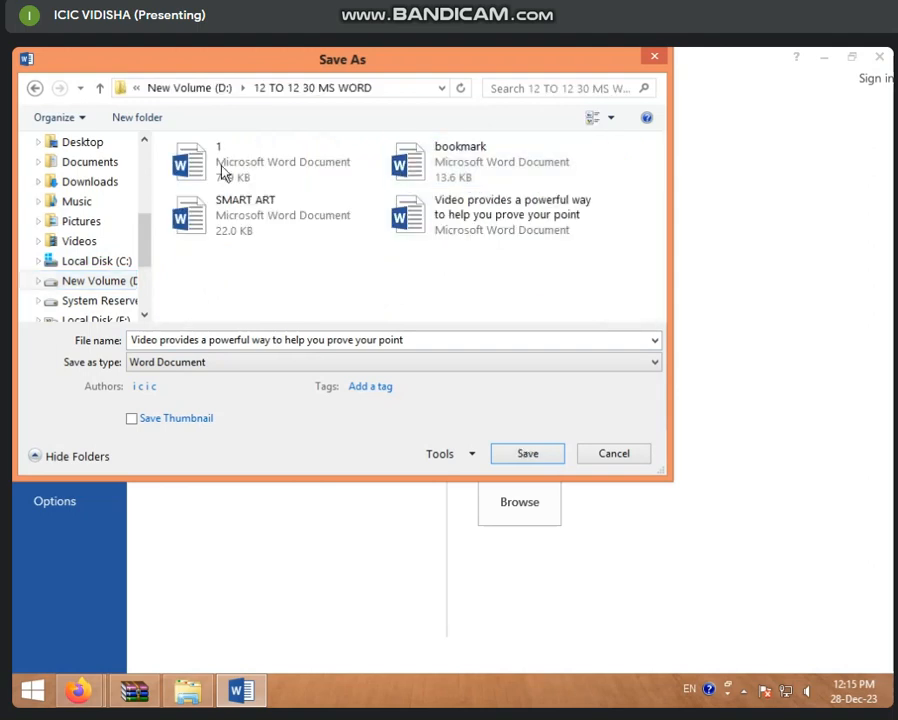
left_click(133, 339)
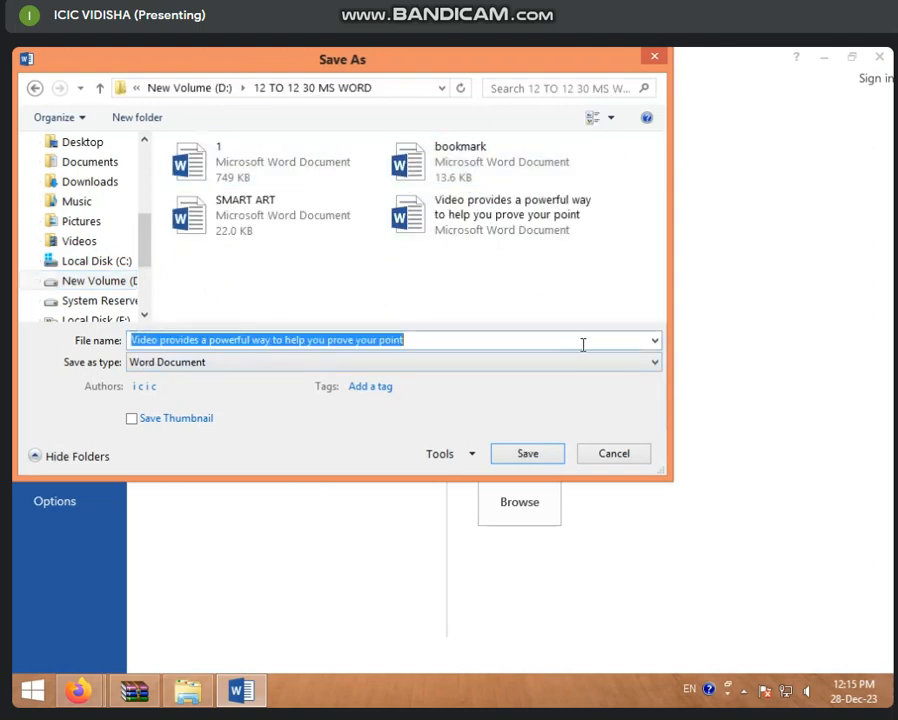
type("D")
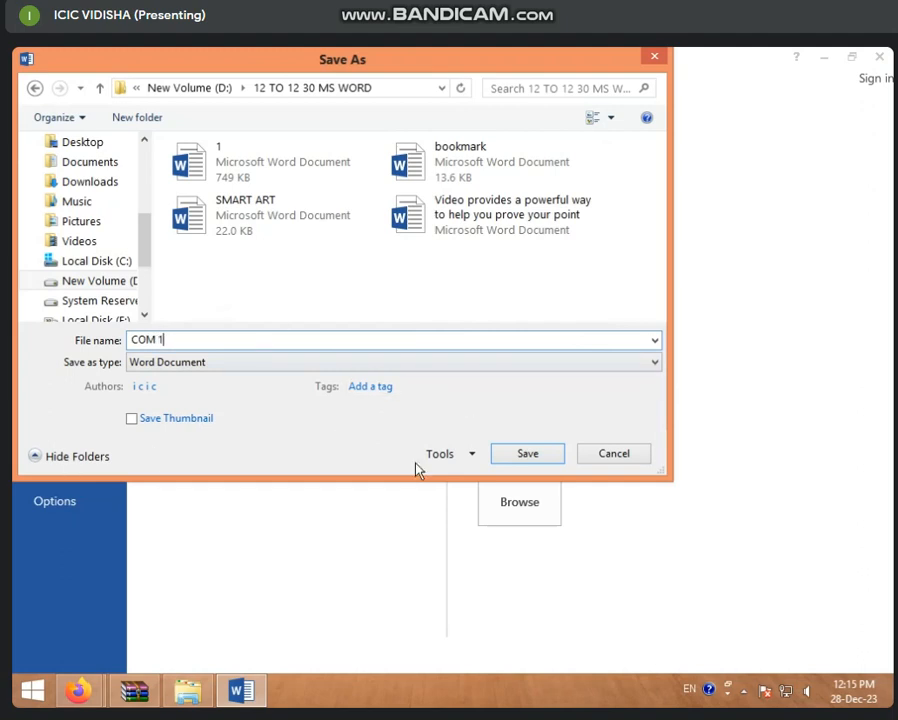
left_click(524, 455)
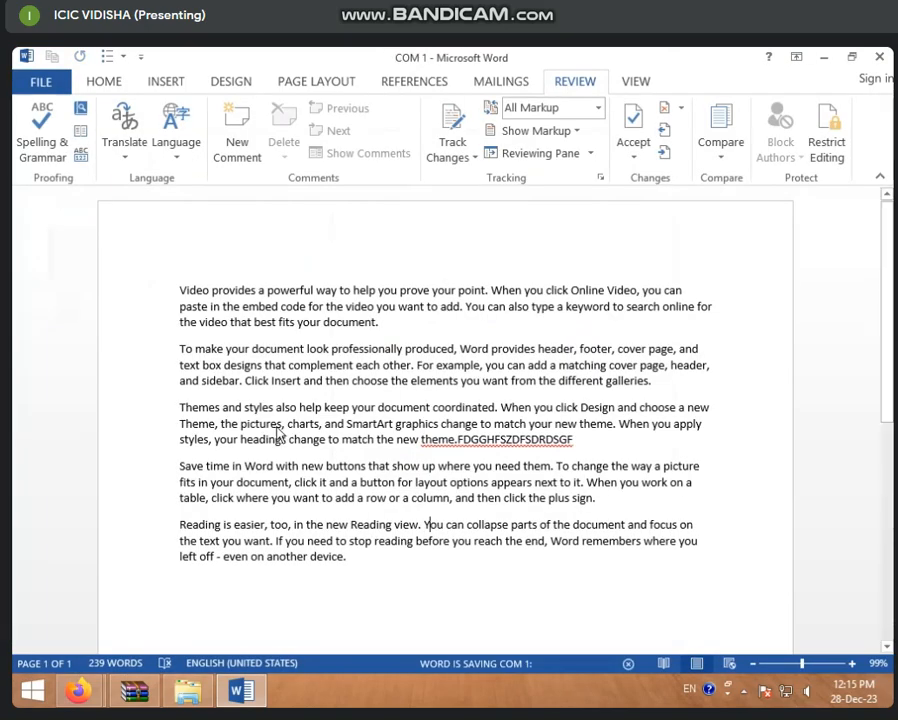
- Enlarge the text of the last paragraph, starting with "Reading is easier", to 20 pt
scroll(285, 439, "down", 3)
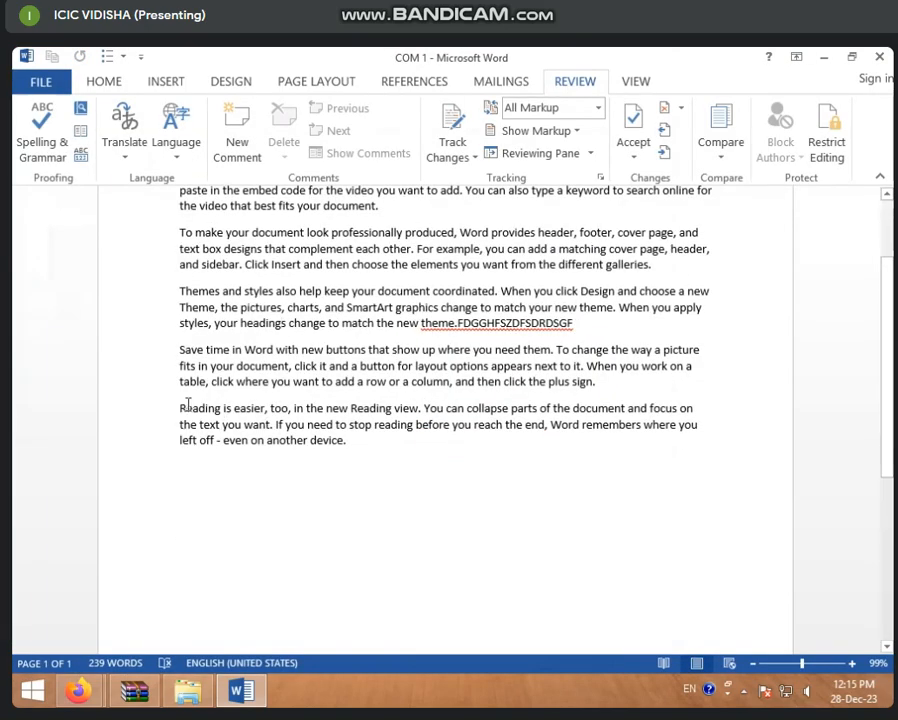
left_click_drag(180, 403, 342, 446)
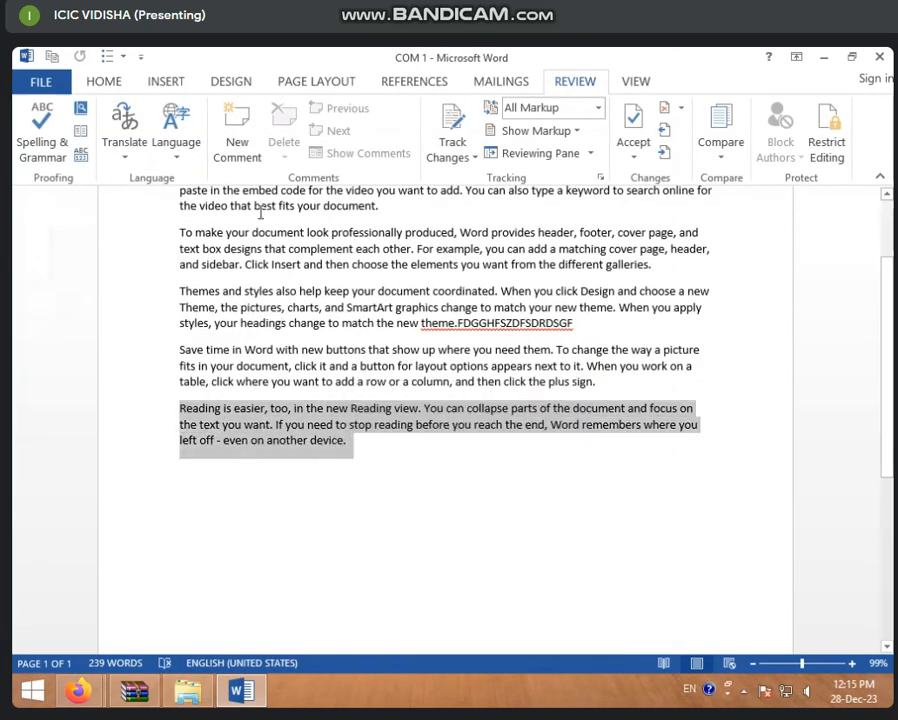
left_click(104, 82)
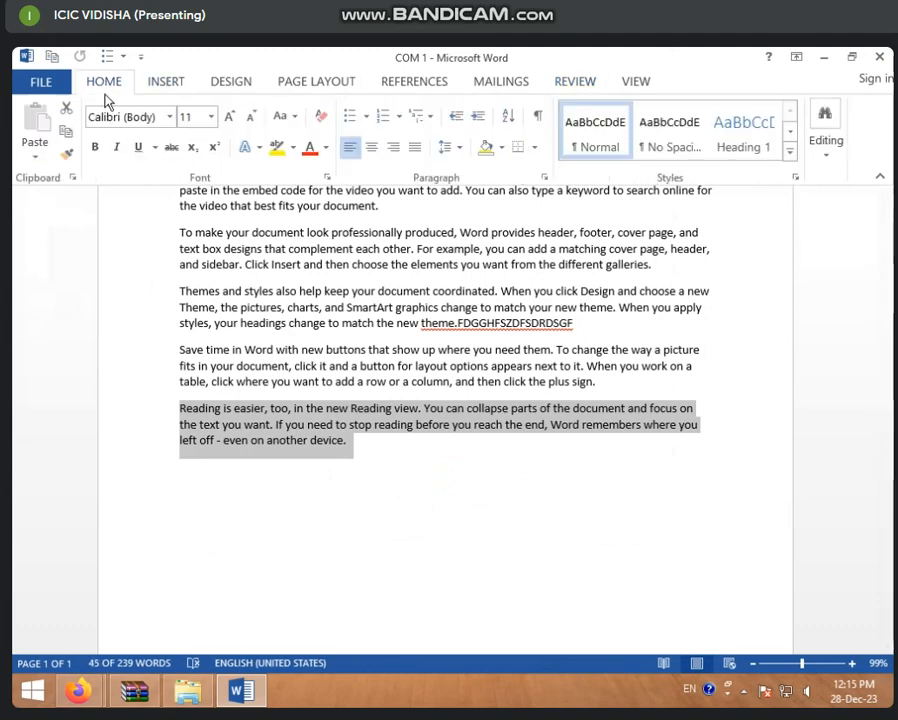
left_click(232, 118)
left_click(232, 118)
left_click(232, 118)
left_click(232, 118)
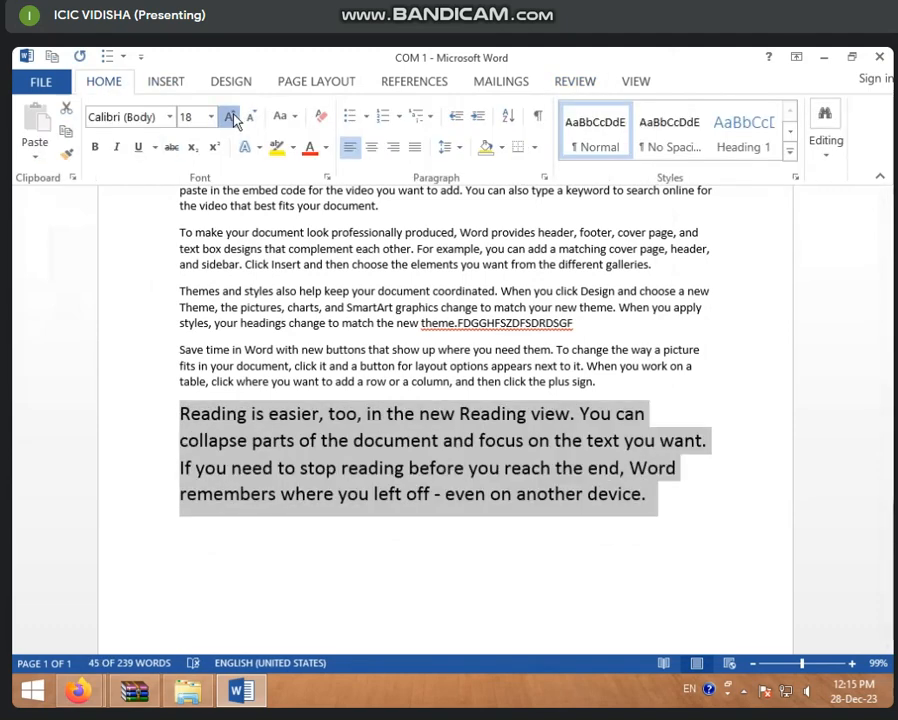
left_click(232, 118)
left_click(211, 366)
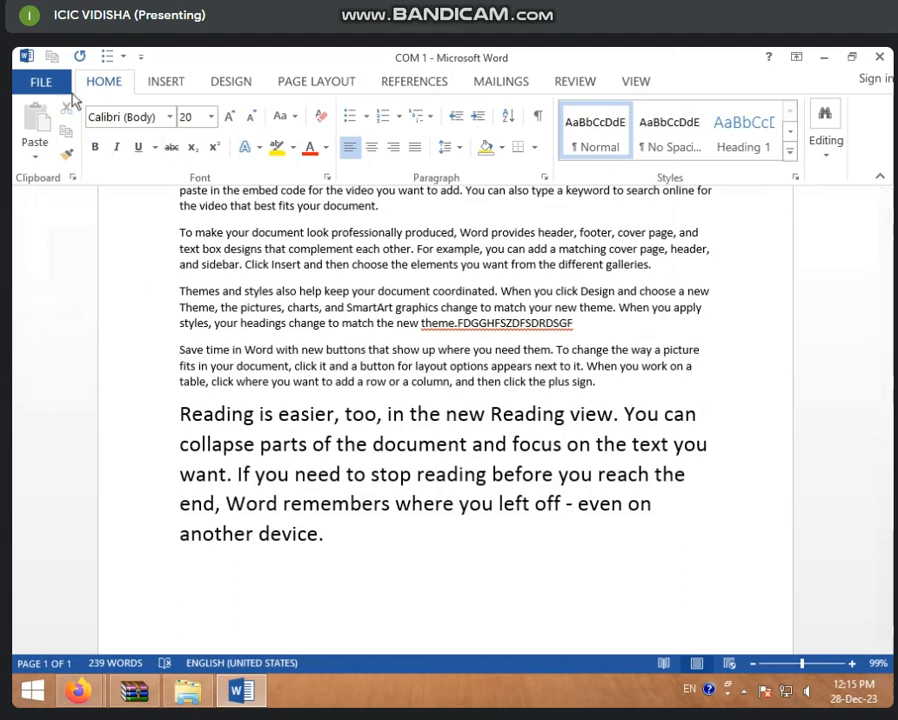
- Save the modified document as a separate copy named COM 2 in the folder 12 TO 12 30 MS WORD
left_click(40, 82)
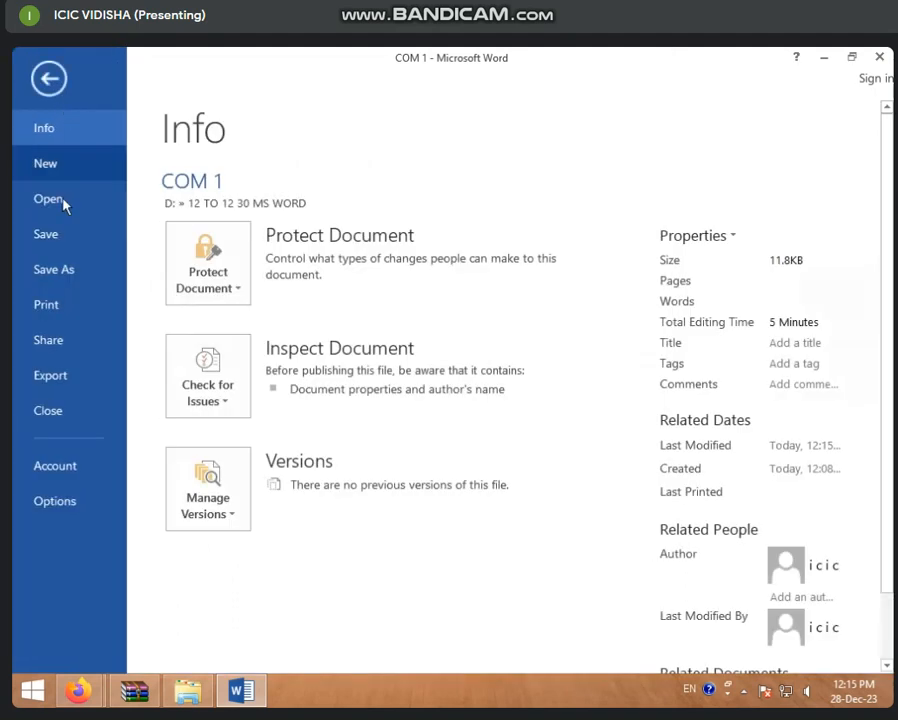
left_click(62, 267)
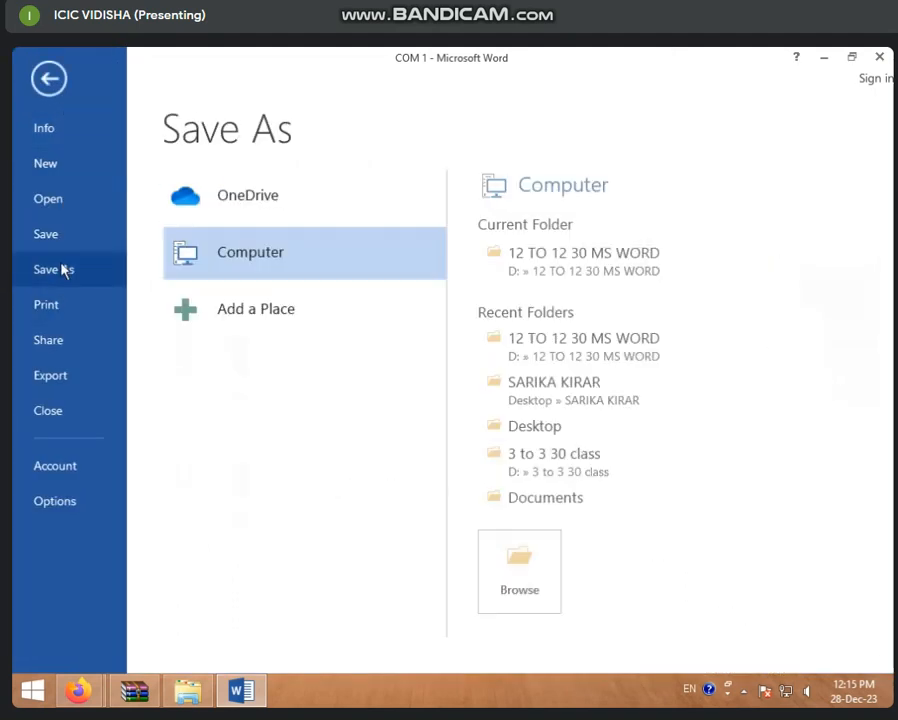
left_click(540, 272)
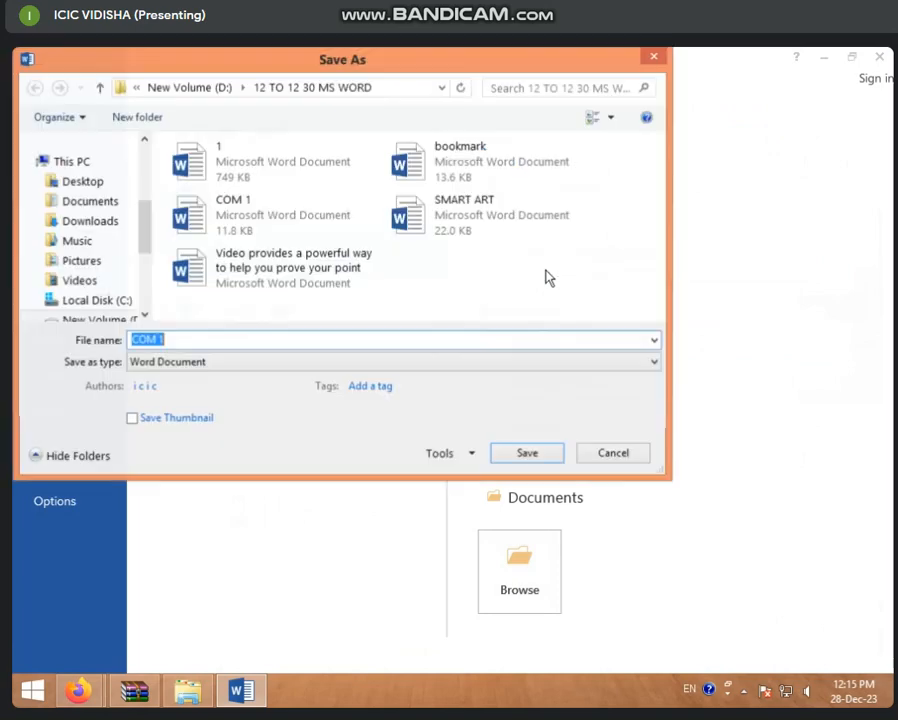
left_click(201, 344)
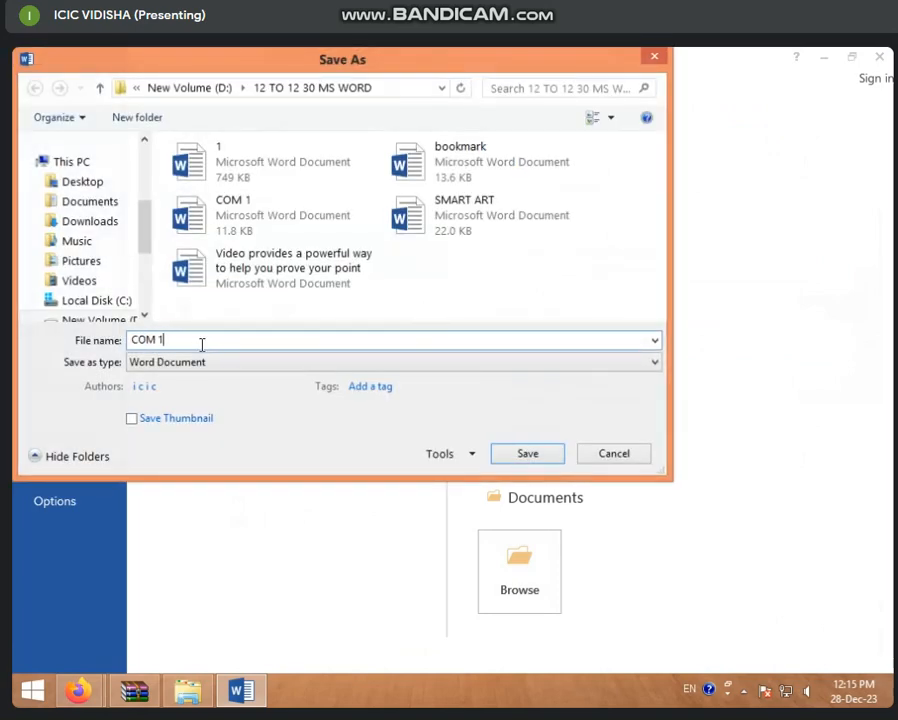
key("BackSpace")
type("2")
left_click(529, 457)
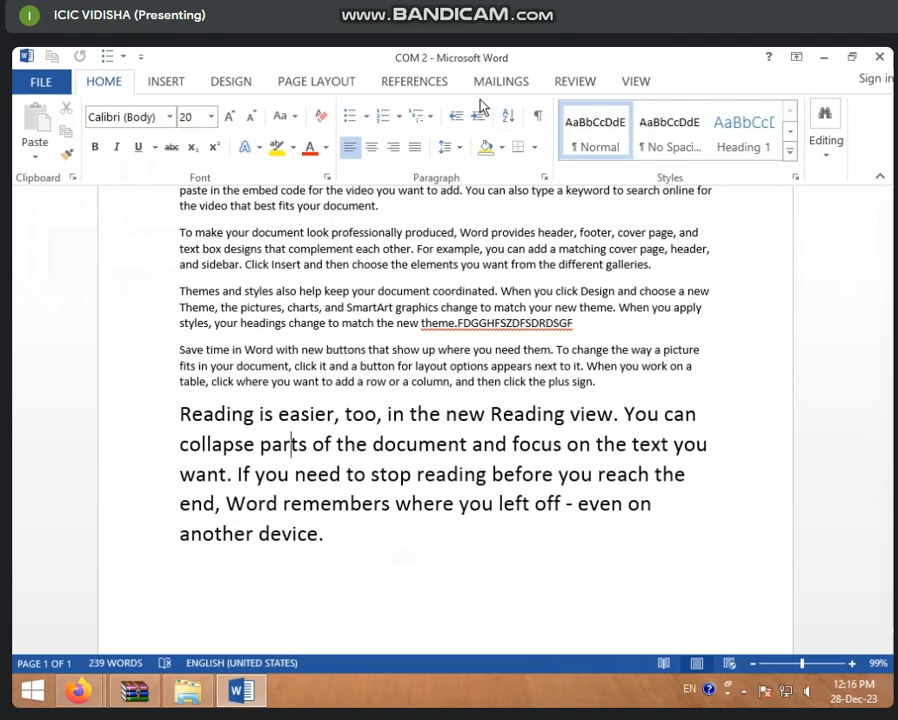
- Create a blank document and start comparing two versions, using COM 1.docx as the original document
key("ctrl+n")
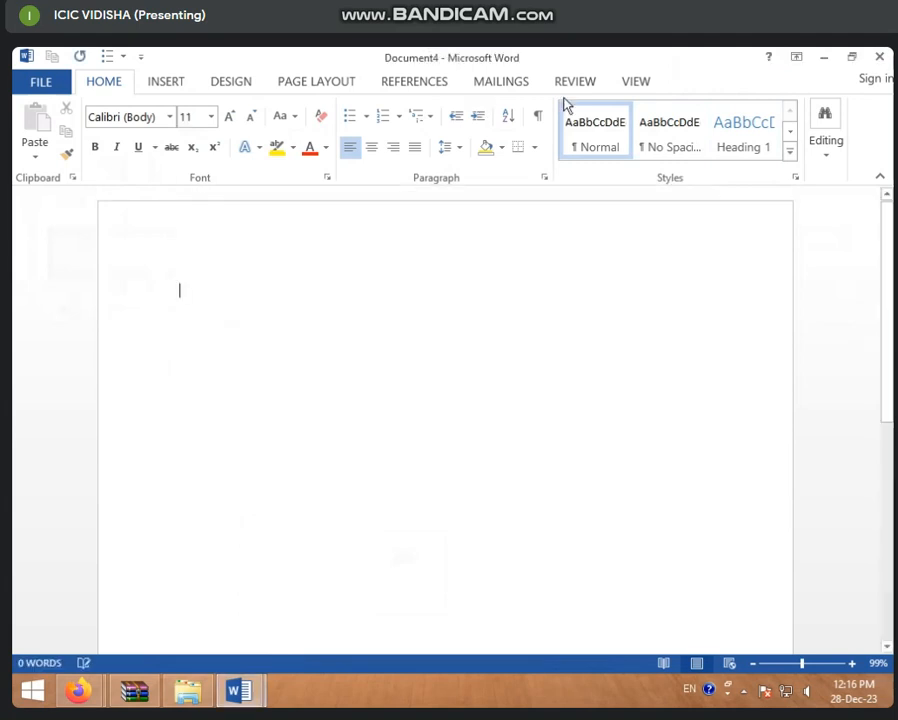
left_click(566, 84)
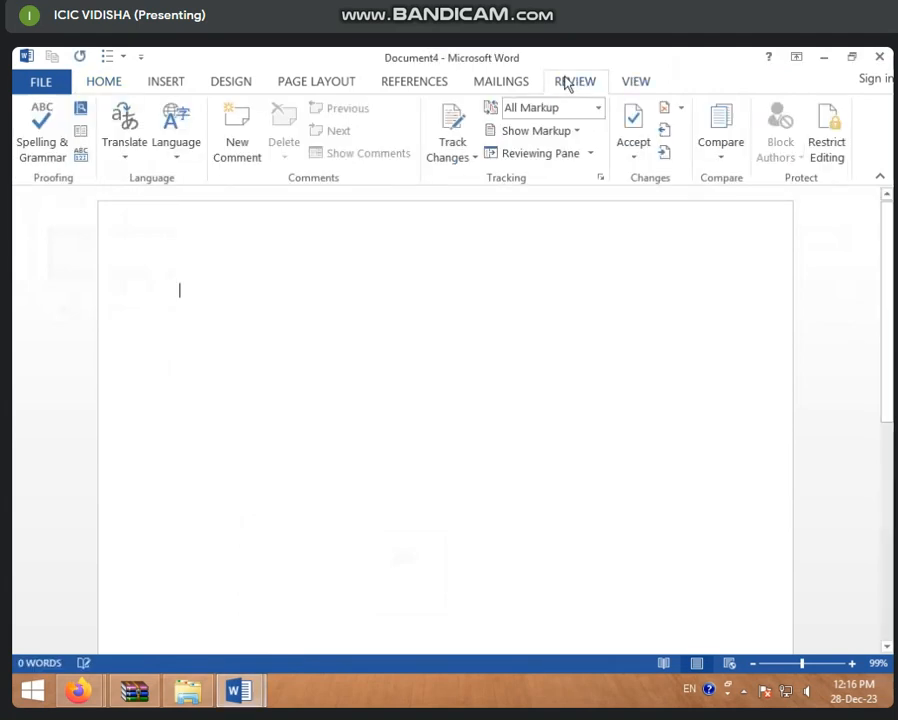
left_click(725, 160)
left_click(744, 194)
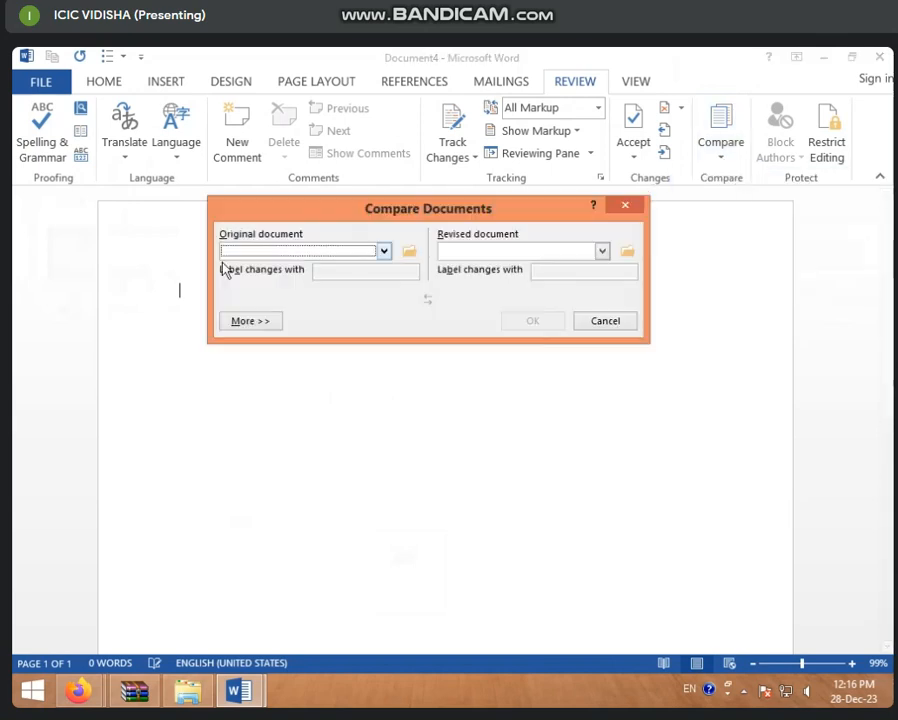
left_click(384, 251)
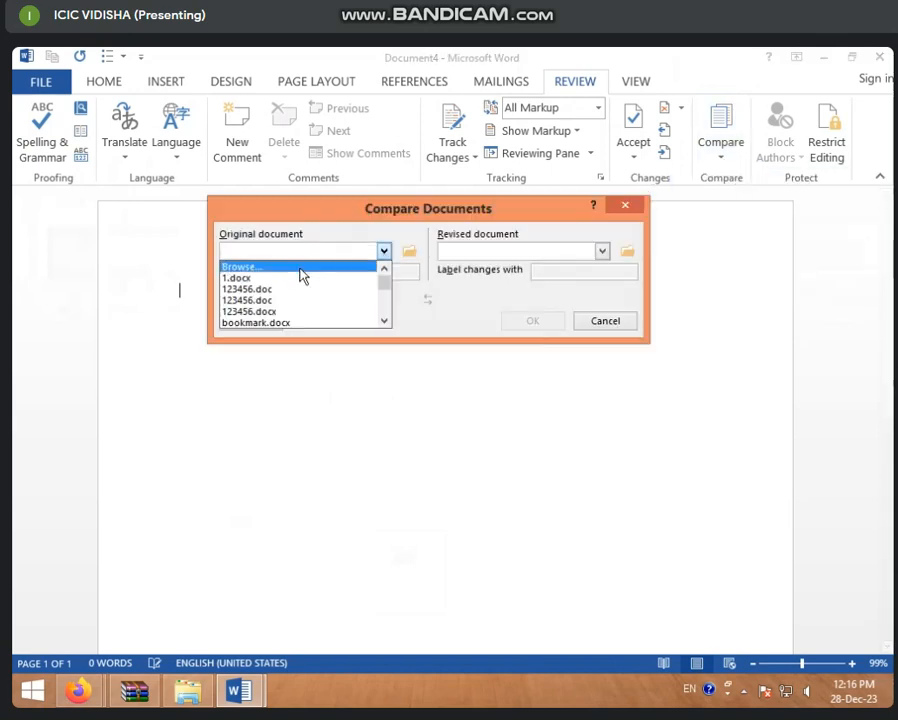
scroll(312, 262, "down", 2)
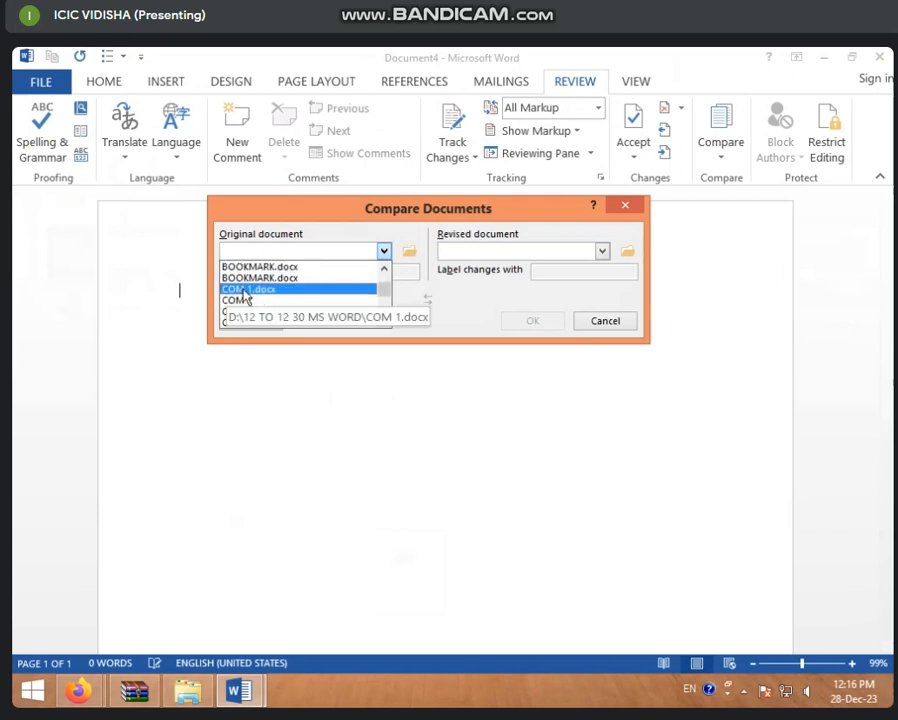
left_click(244, 290)
- Set COM 2 as the revised document and run the comparison
left_click(598, 253)
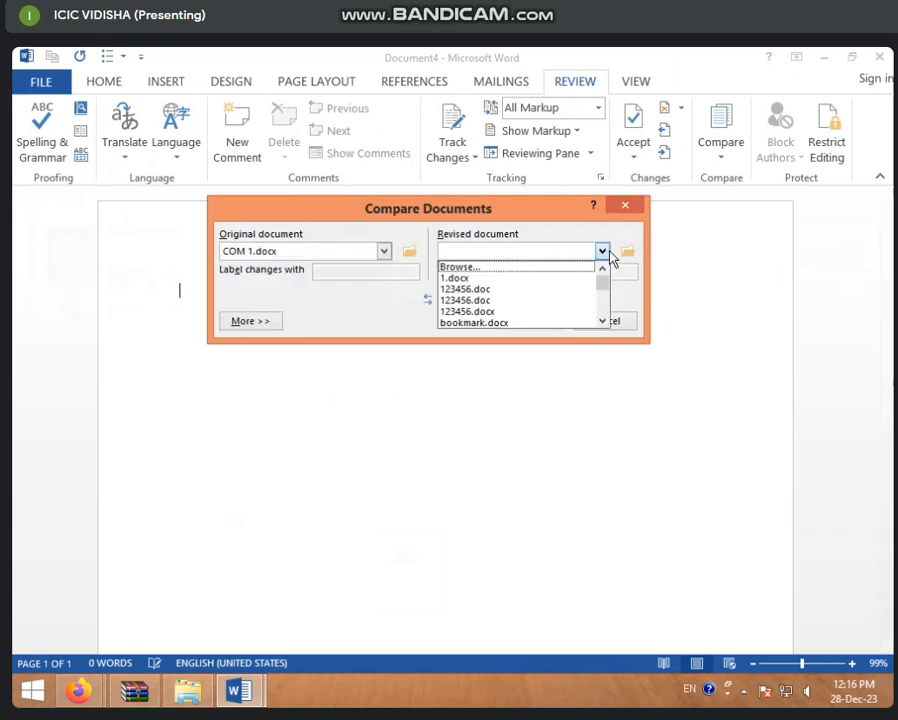
scroll(548, 282, "down", 2)
left_click(500, 300)
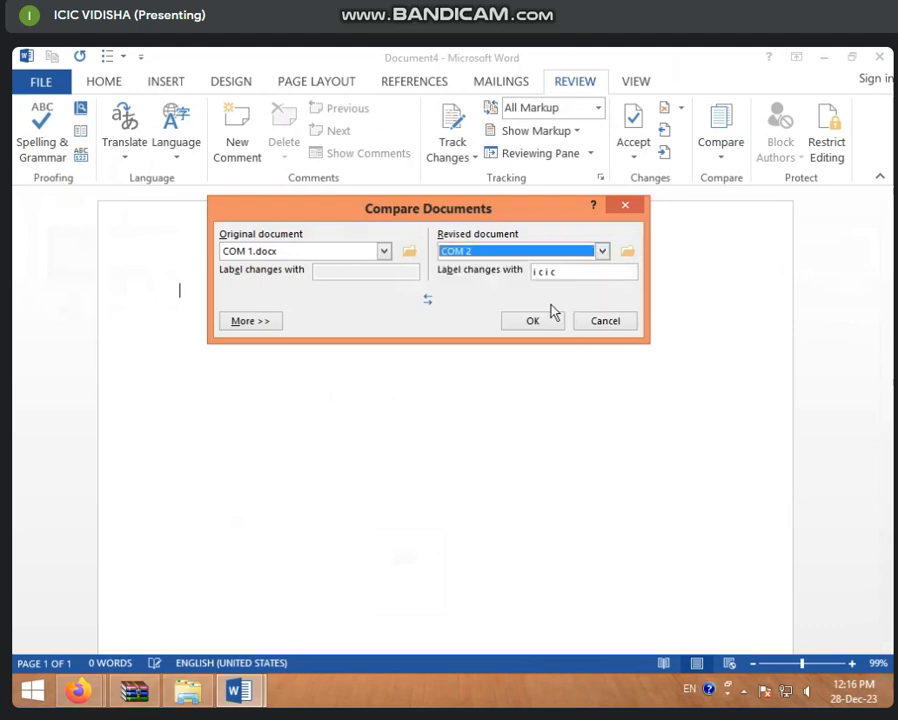
left_click(530, 319)
- Review the marked differences throughout the comparison result, then close it without saving
scroll(420, 383, "down", 3)
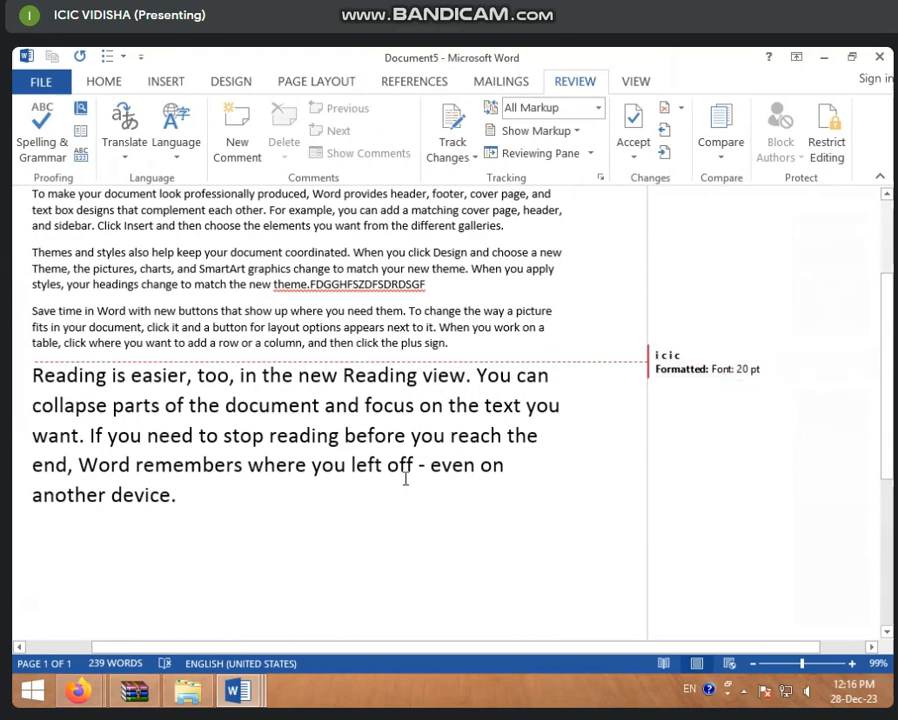
scroll(256, 242, "up", 3)
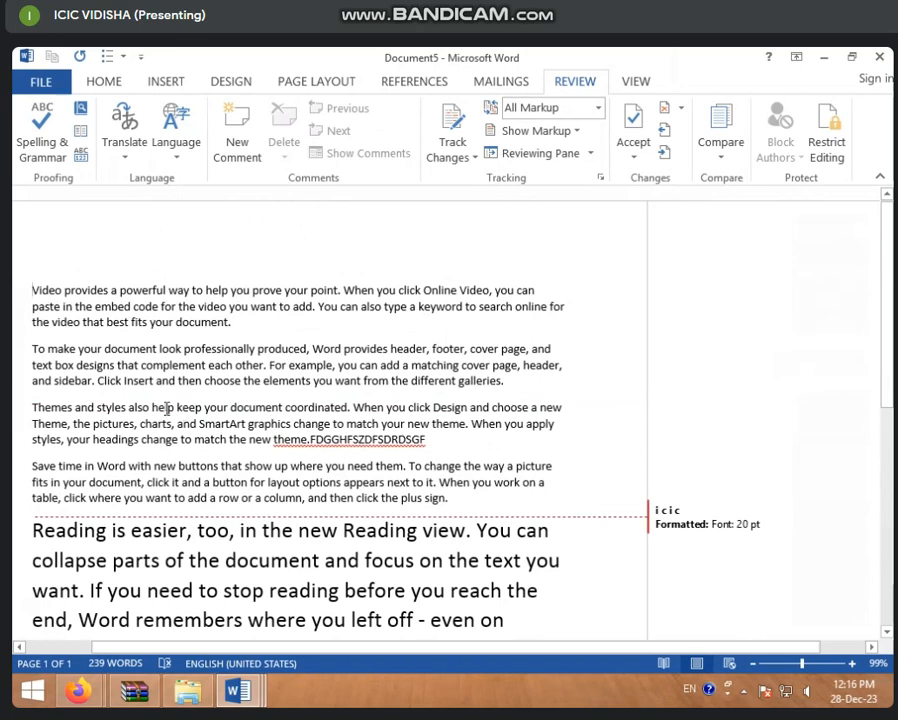
scroll(166, 410, "down", 3)
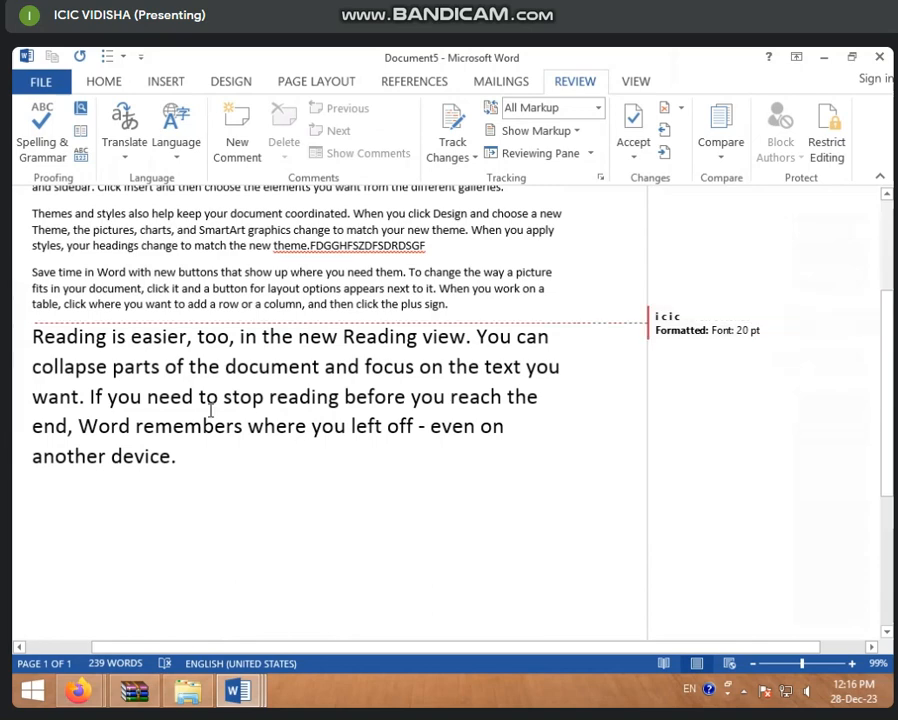
scroll(211, 410, "up", 3)
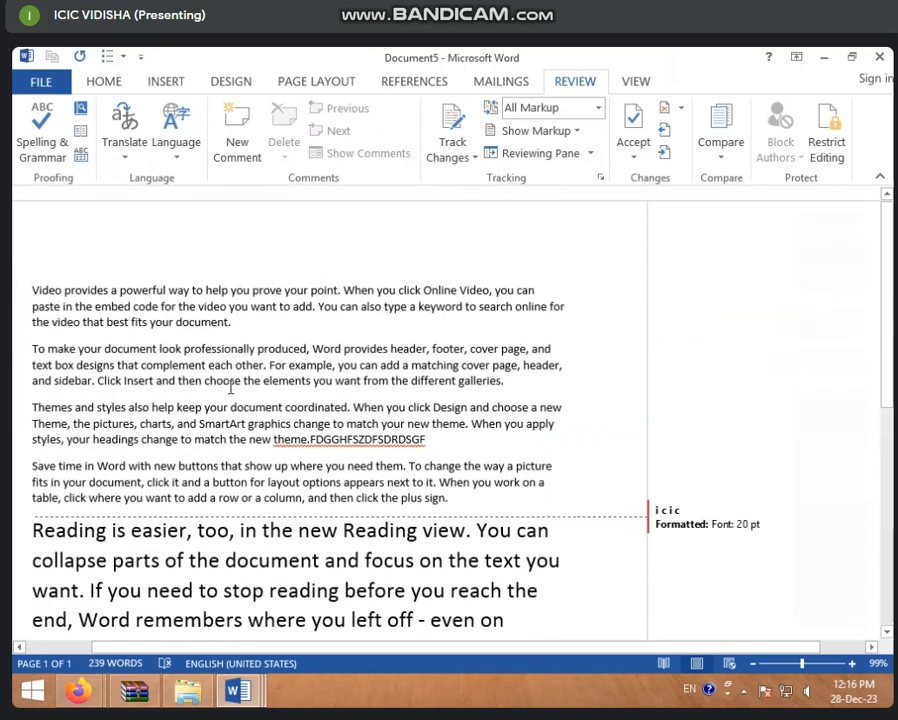
left_click(880, 57)
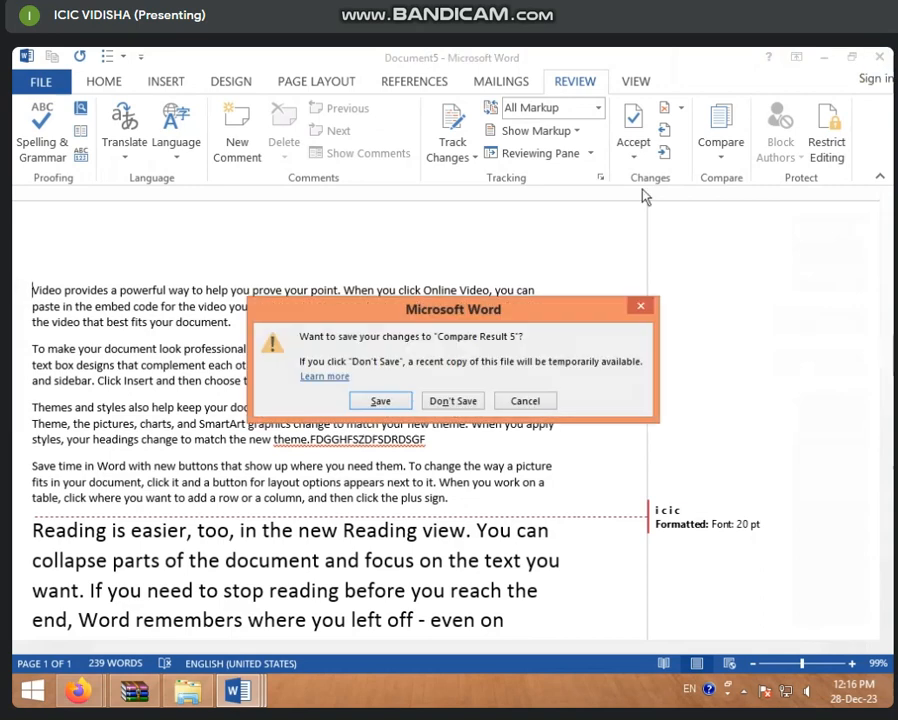
left_click(467, 398)
- Start combining two document versions, using COM 1.docx as the original document
left_click(718, 145)
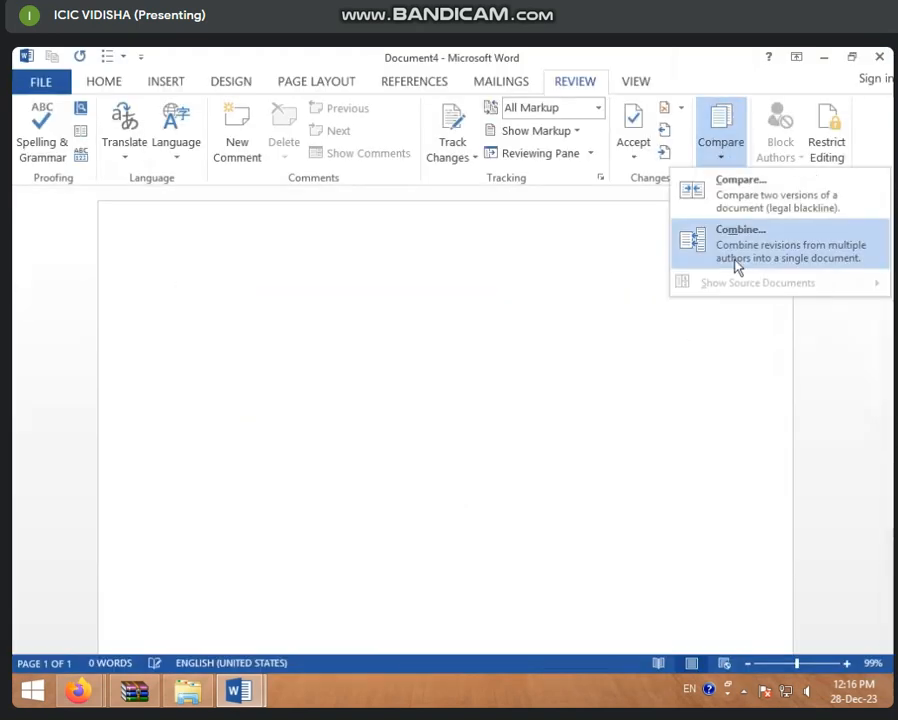
left_click(737, 262)
left_click(438, 253)
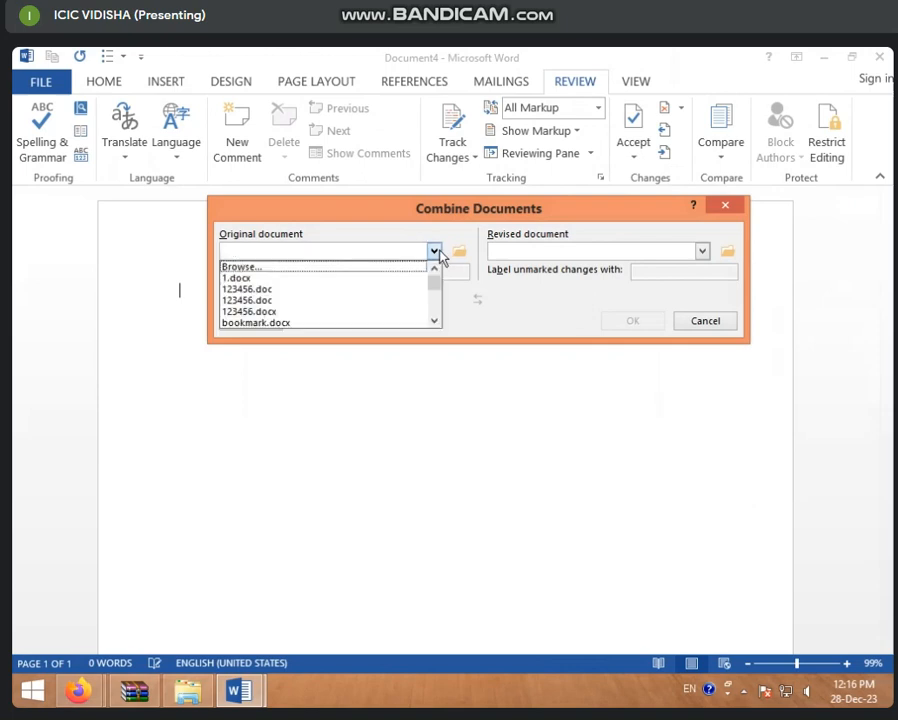
scroll(333, 311, "down", 3)
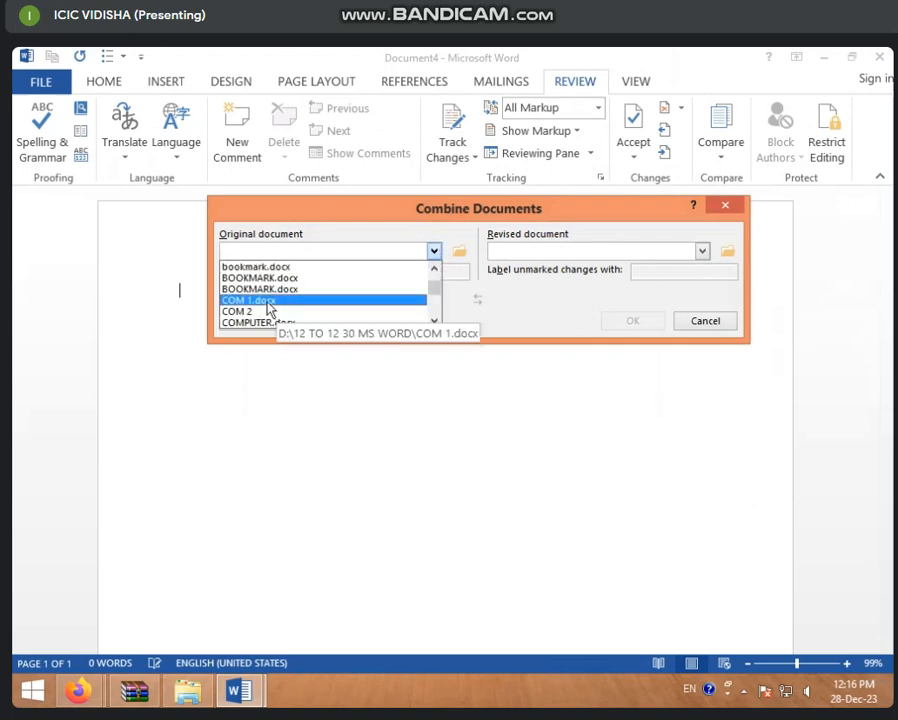
left_click(268, 302)
- Set COM 2 as the revised document, combine the two versions and look over the combined result
left_click(702, 251)
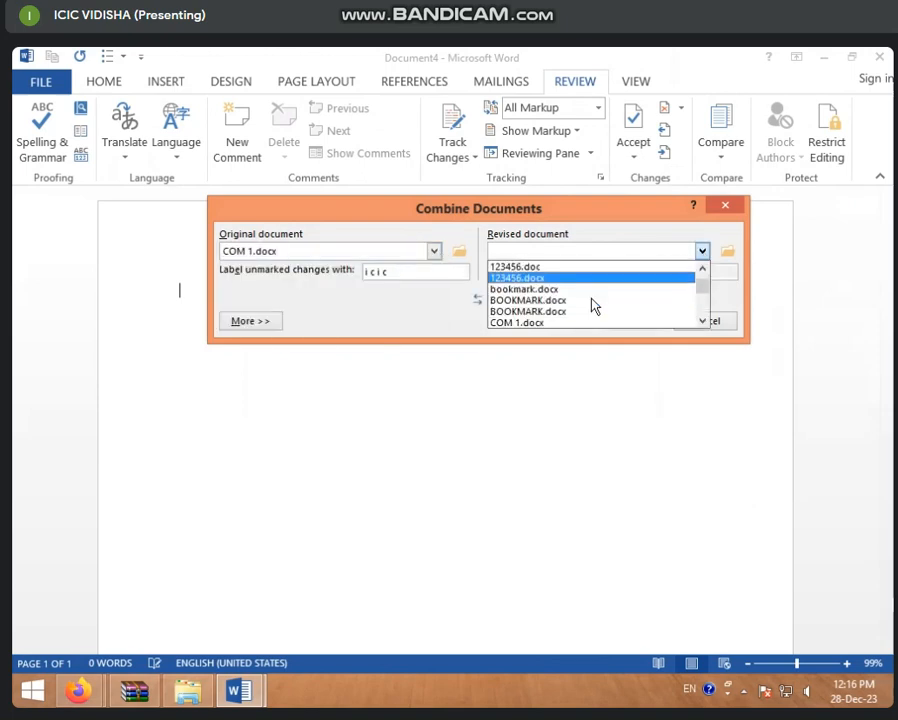
scroll(540, 305, "down", 1)
left_click(538, 311)
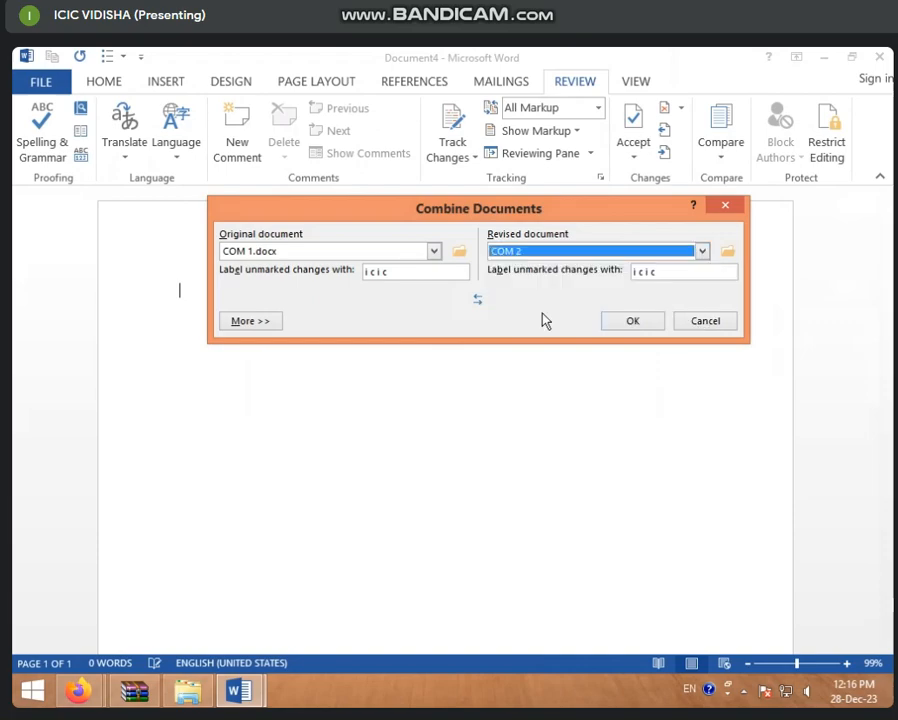
left_click(650, 330)
scroll(385, 403, "down", 5)
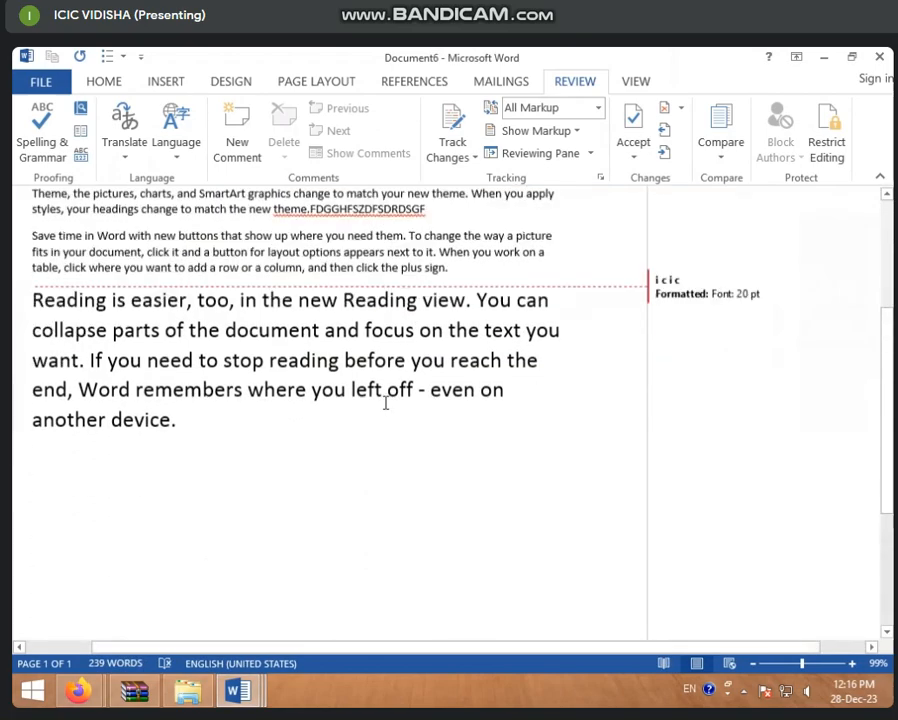
scroll(348, 357, "up", 3)
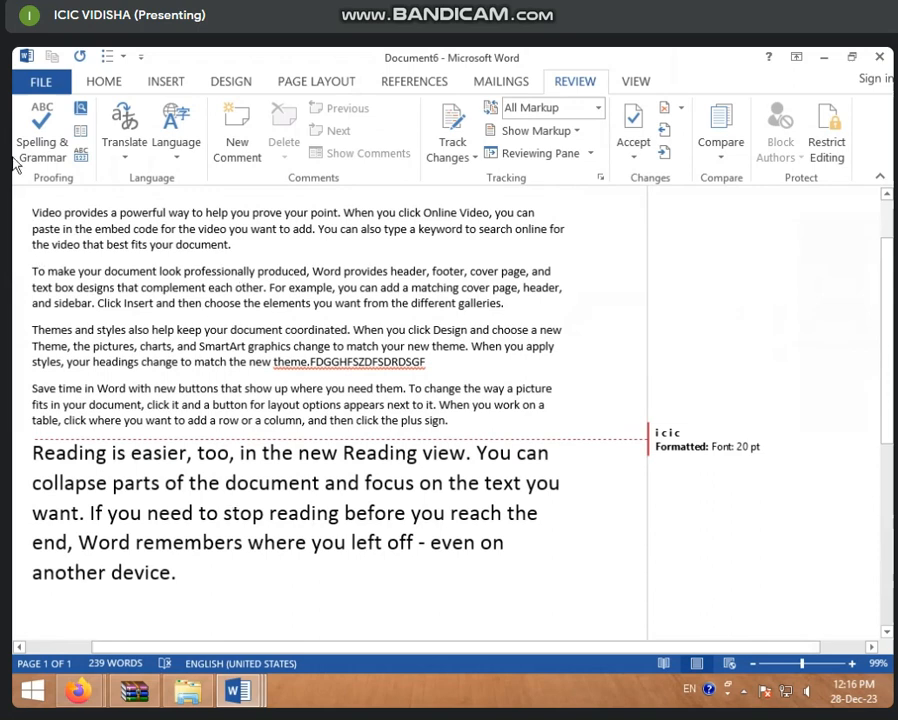
- Try restricting the combined document by limiting its formatting to a selection of styles
left_click(40, 81)
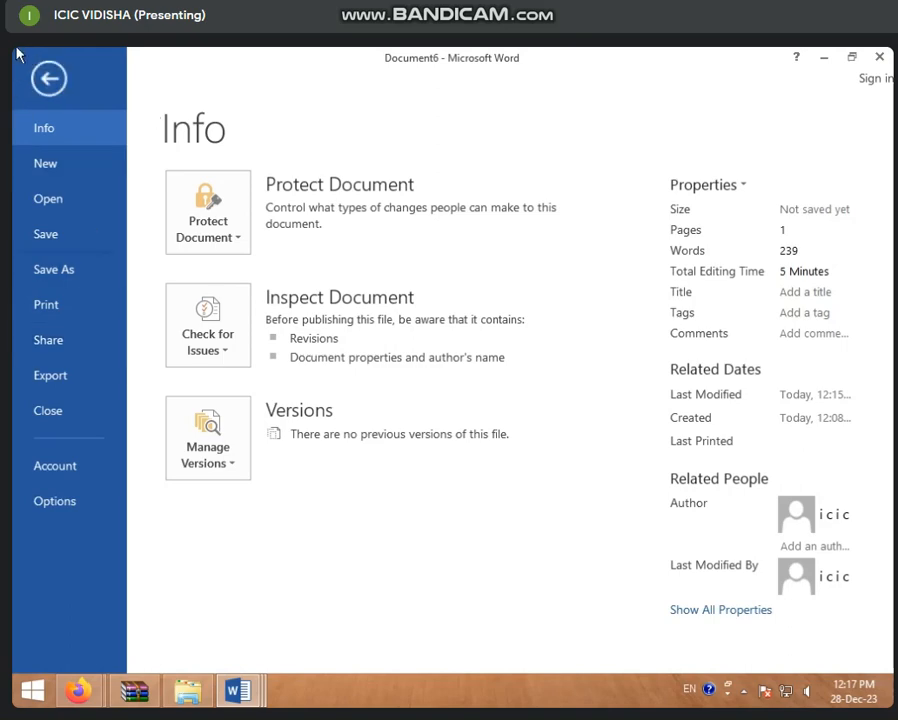
left_click(48, 78)
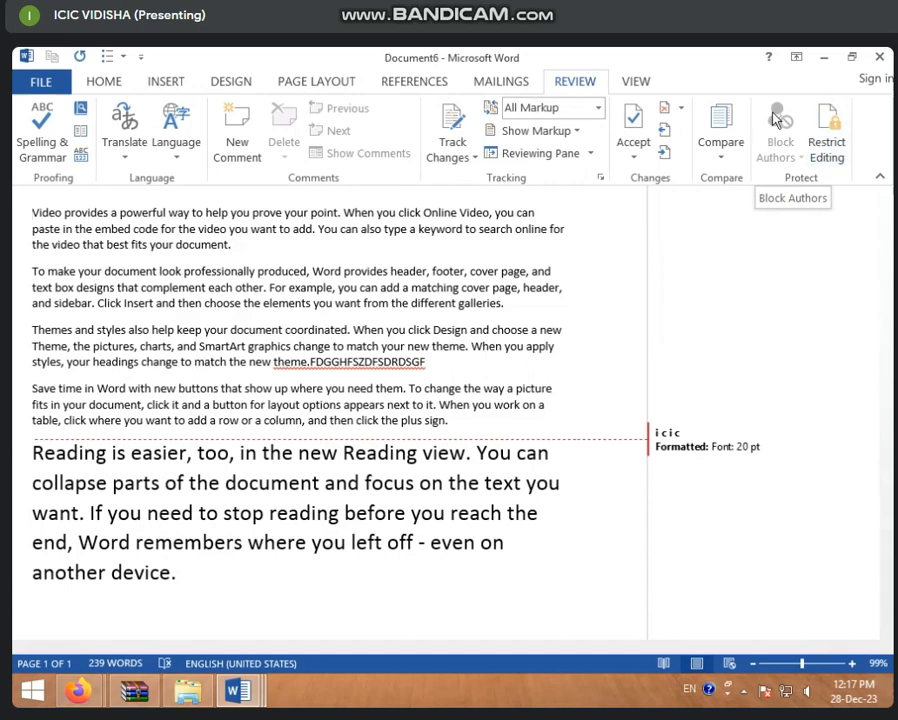
left_click(828, 148)
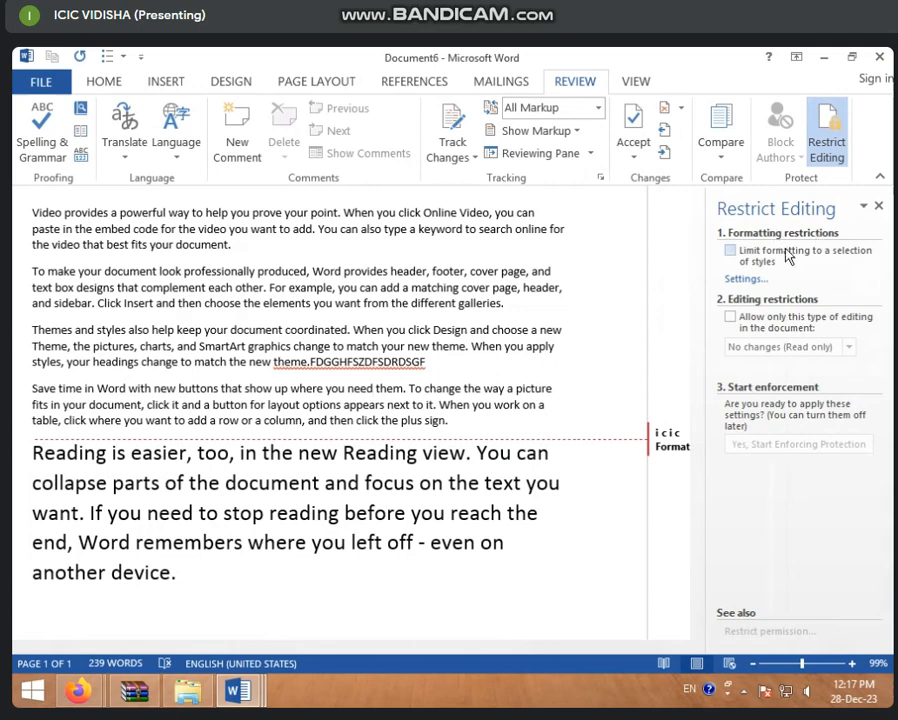
left_click(731, 251)
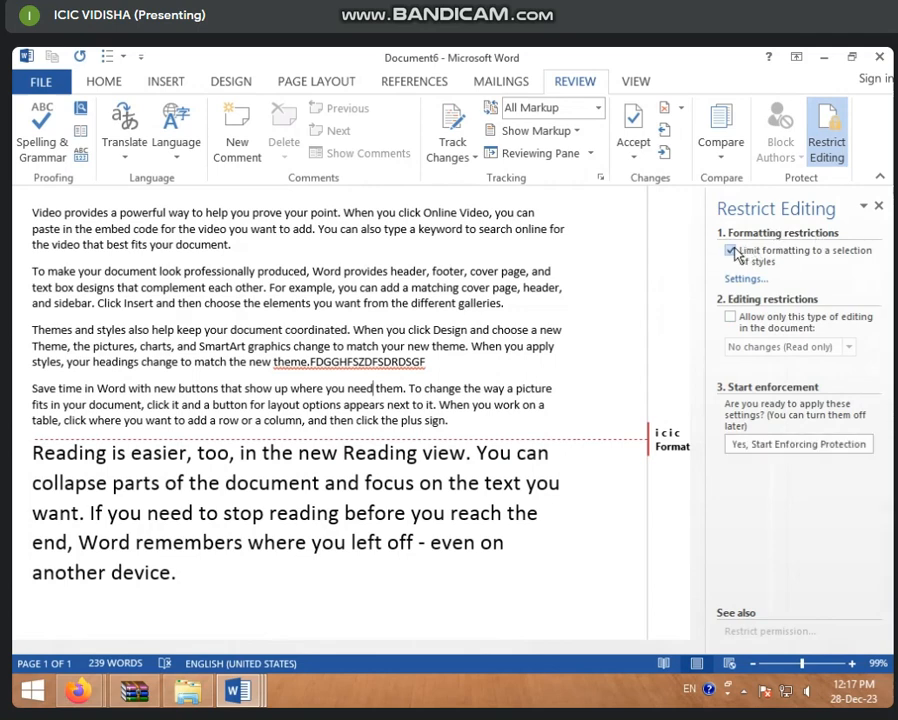
- Close the combined document without saving and generate sample paragraphs in the blank document with =RAND()
left_click(879, 57)
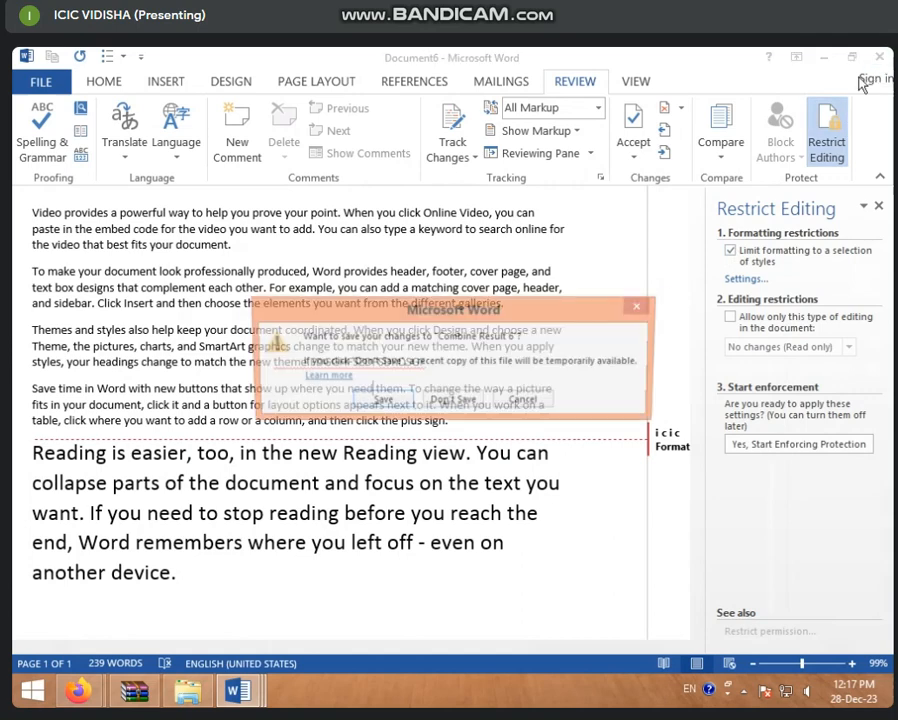
left_click(449, 344)
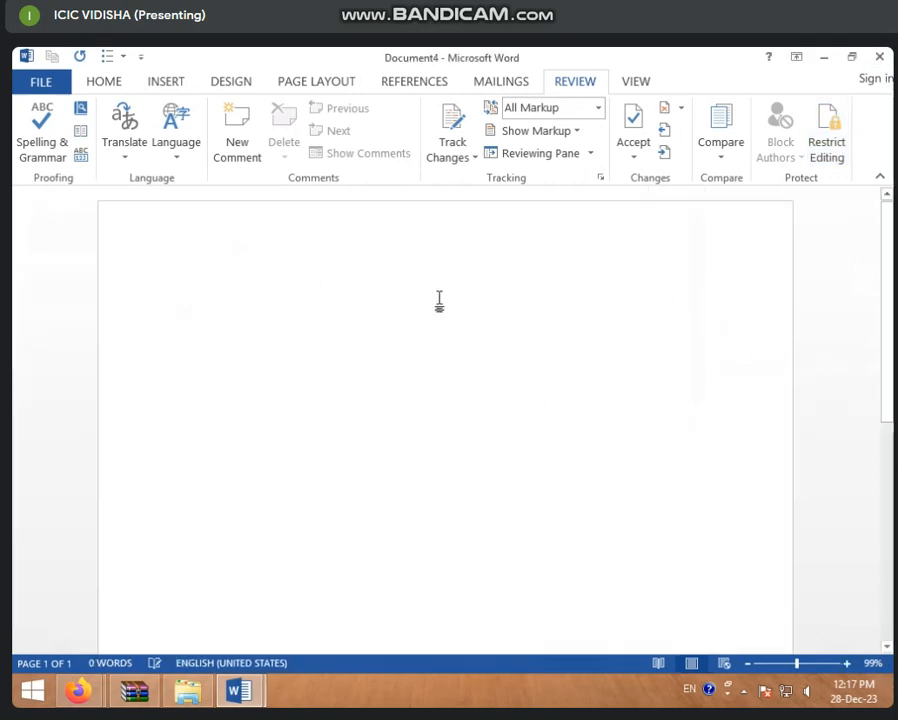
type("=")
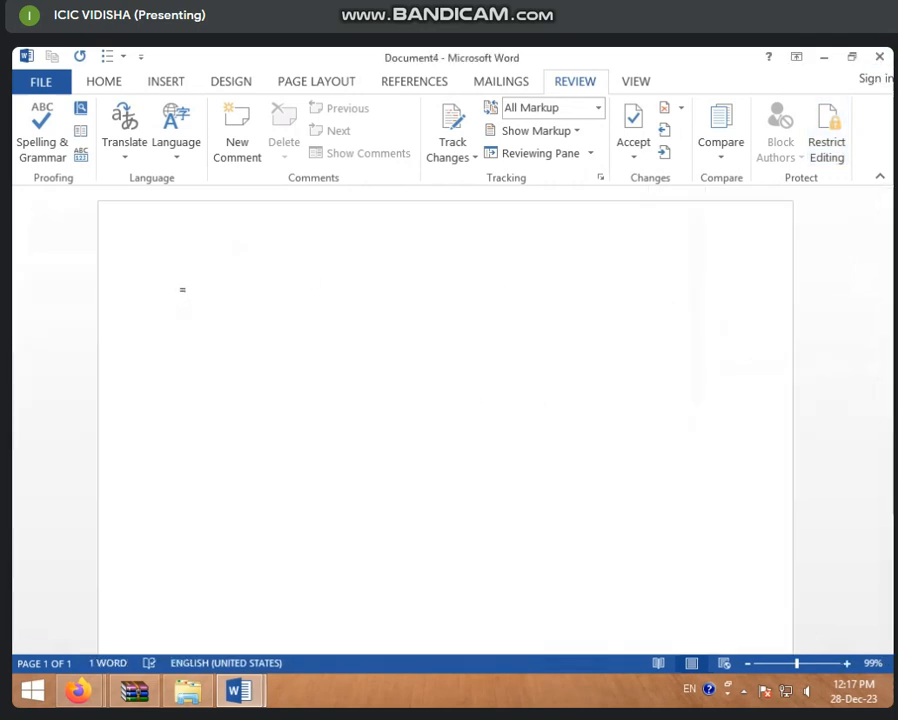
type("RAND")
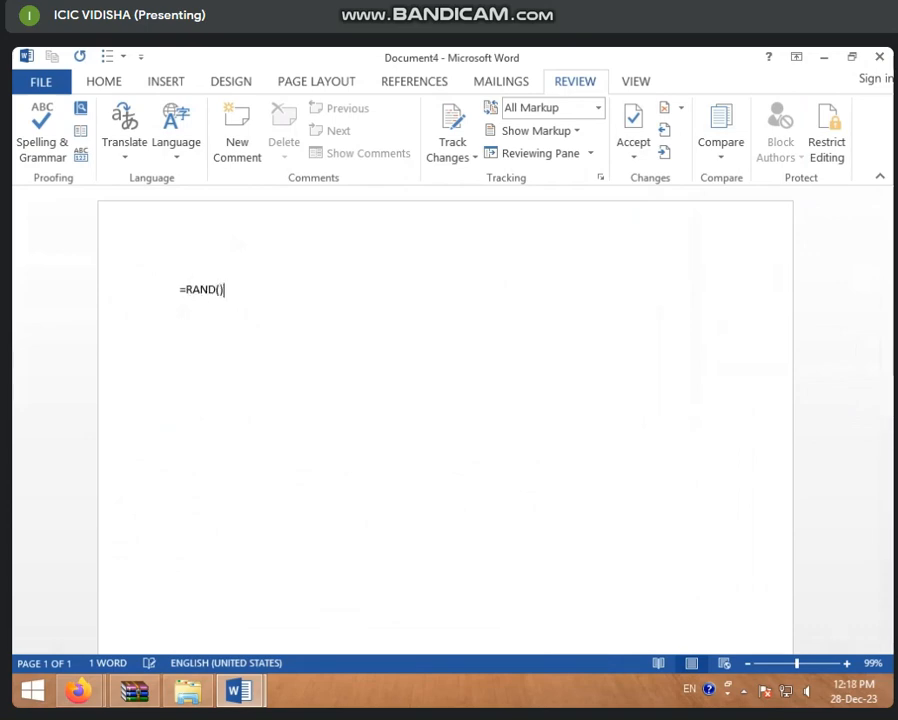
type("()")
key("Return")
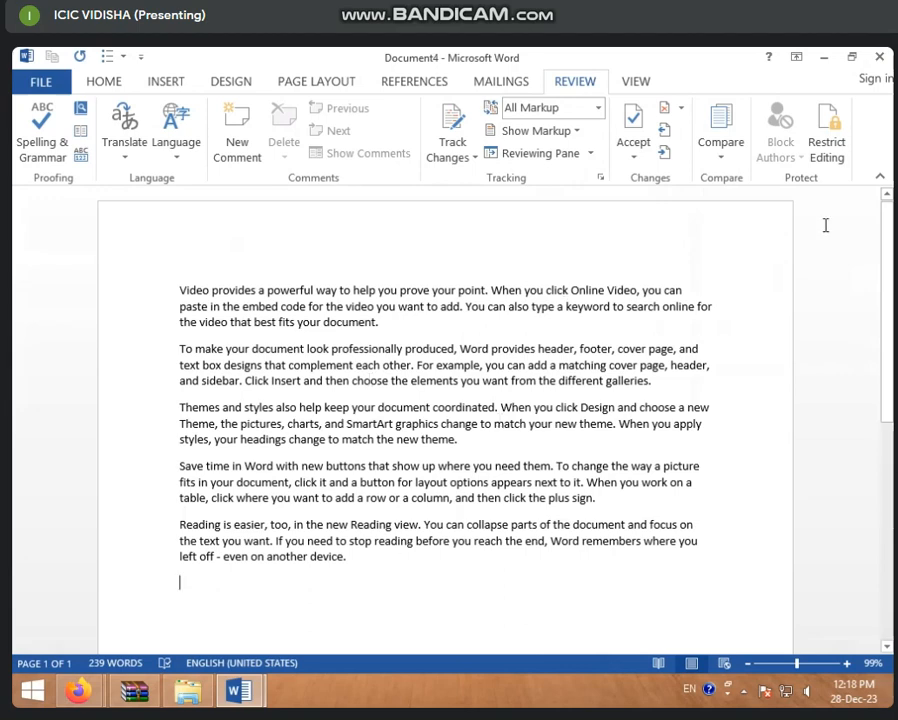
- Set up editing restrictions for the sample text document, limiting formatting to a selection of styles
left_click(827, 145)
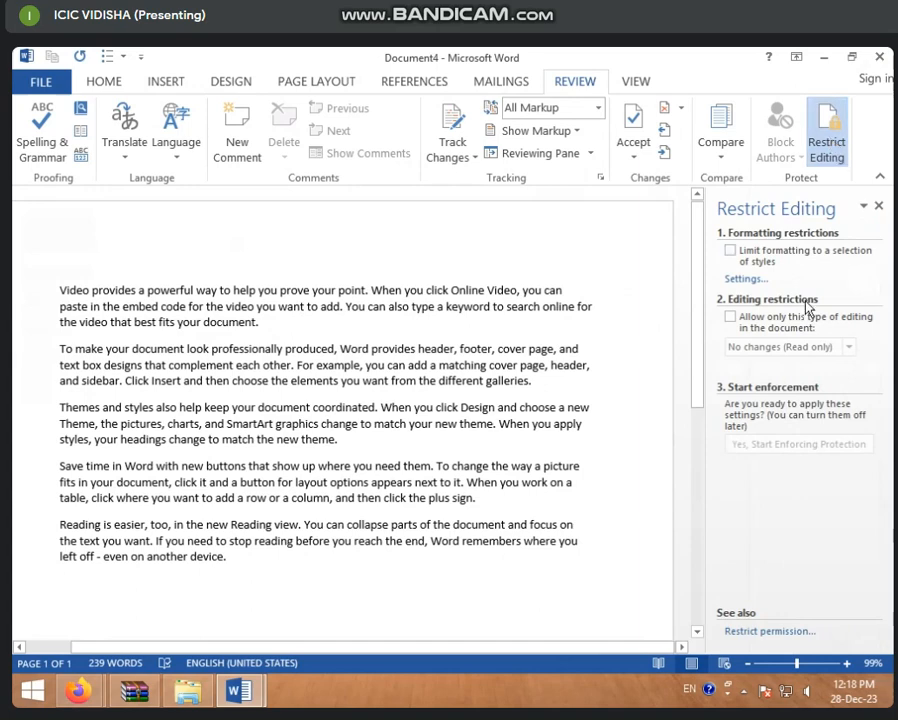
left_click(733, 253)
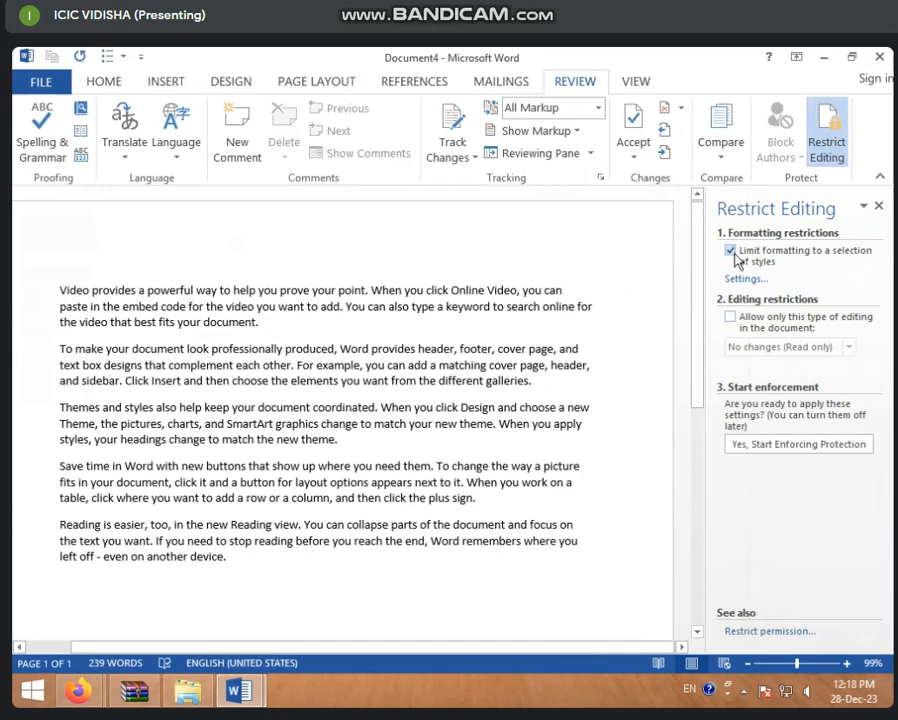